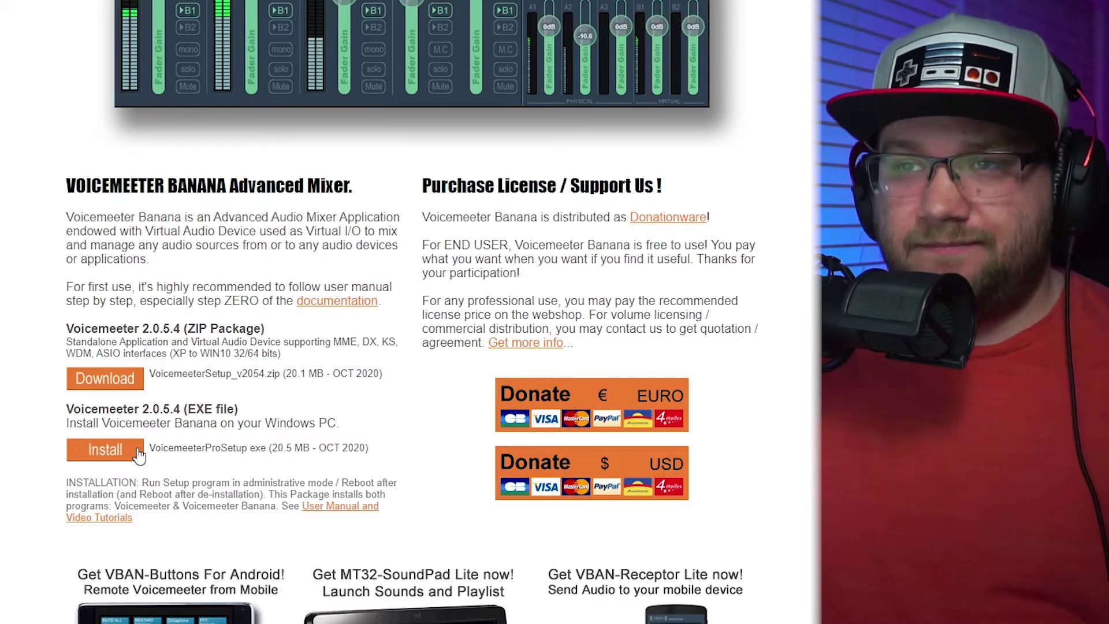
- Scroll back to the top of the Banana page and go to the VB-CABLE Virtual Audio Cable page
scroll(102, 384, "up", 8)
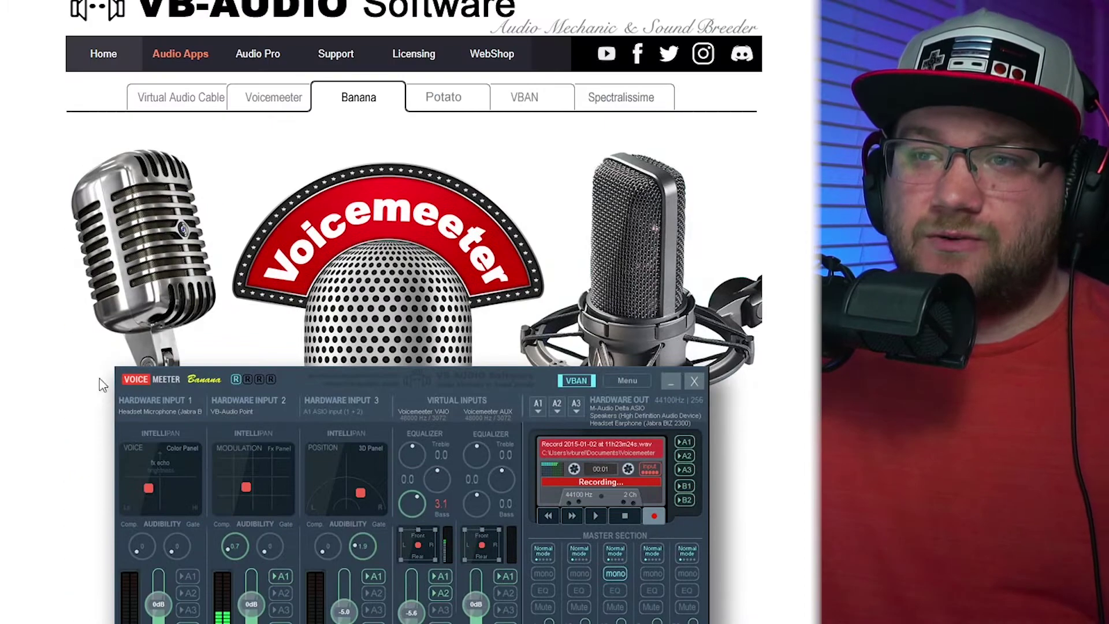
left_click(176, 102)
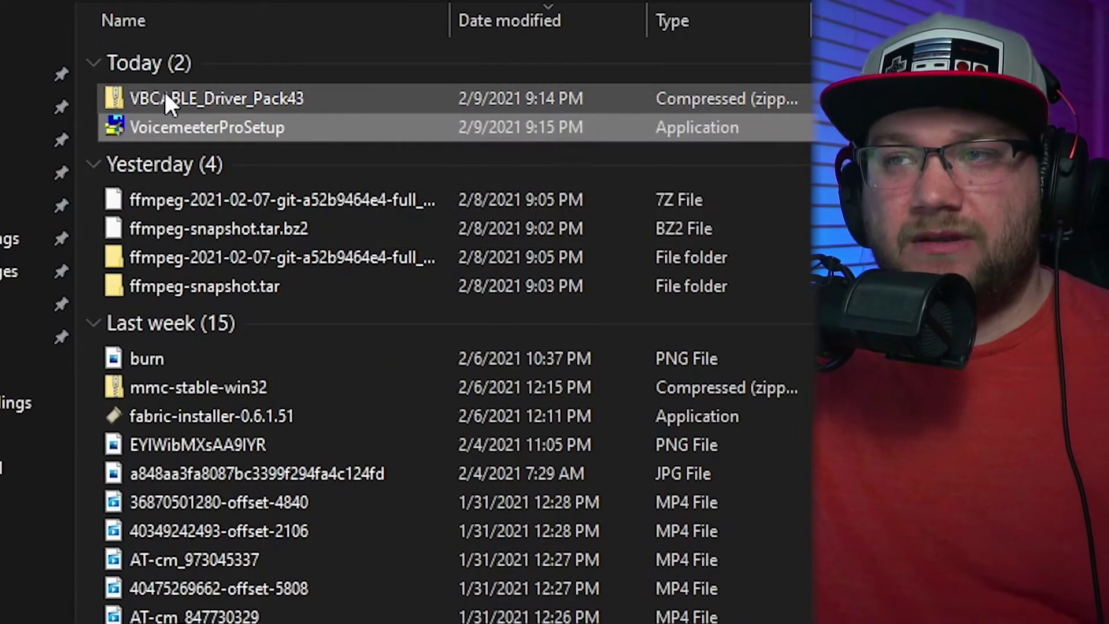
- Extract the VBCABLE_Driver_Pack43 archive with 7-Zip into its own VBCABLE_Driver_Pack43 folder
right_click(166, 96)
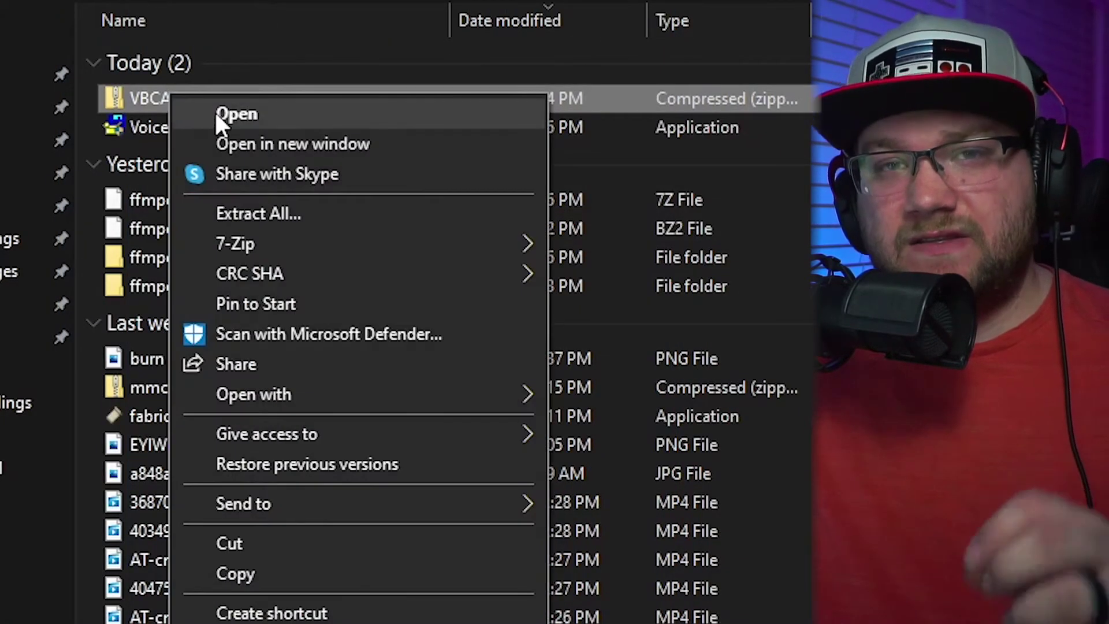
left_click(129, 87)
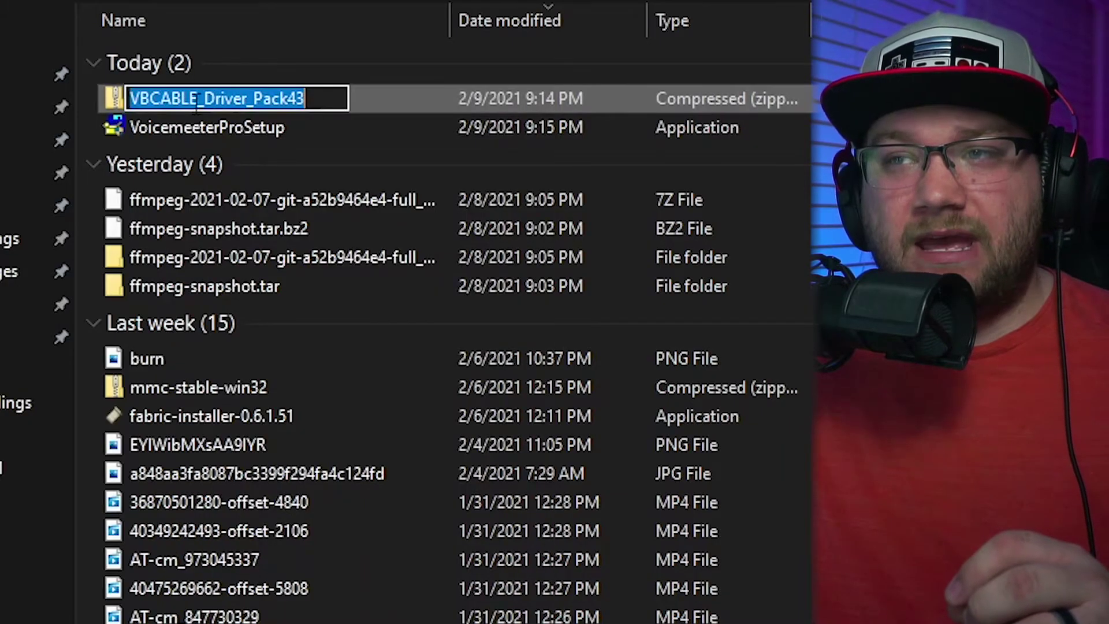
left_click(367, 98)
right_click(248, 96)
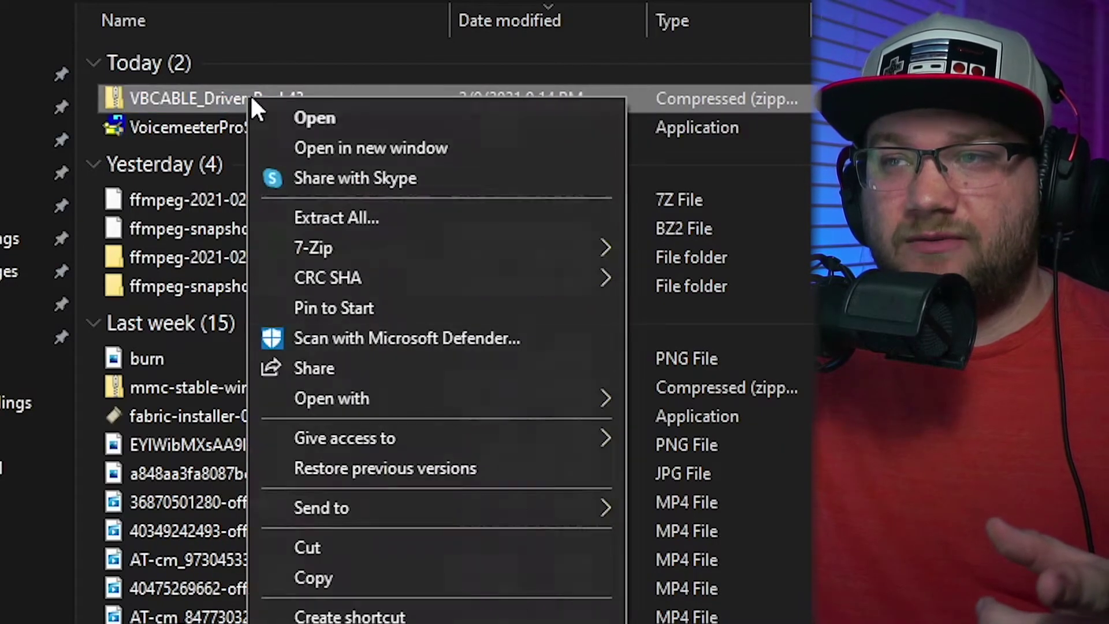
mouse_move(372, 249)
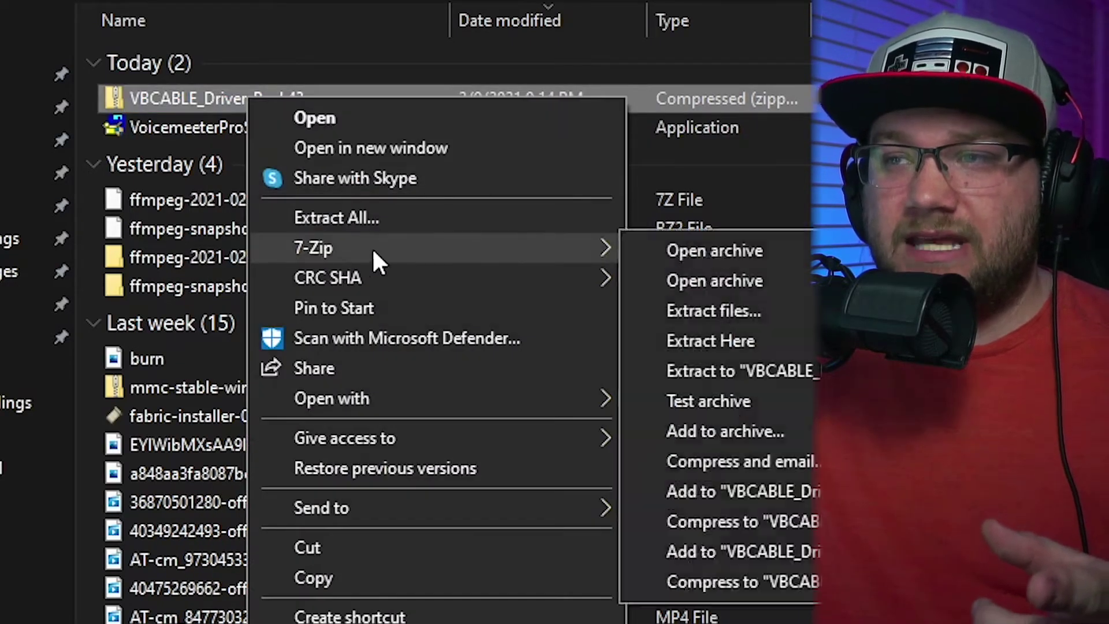
left_click(779, 369)
- In the extracted folder, bring up the Run as administrator option for VBCABLE_Setup_x64
double_click(206, 86)
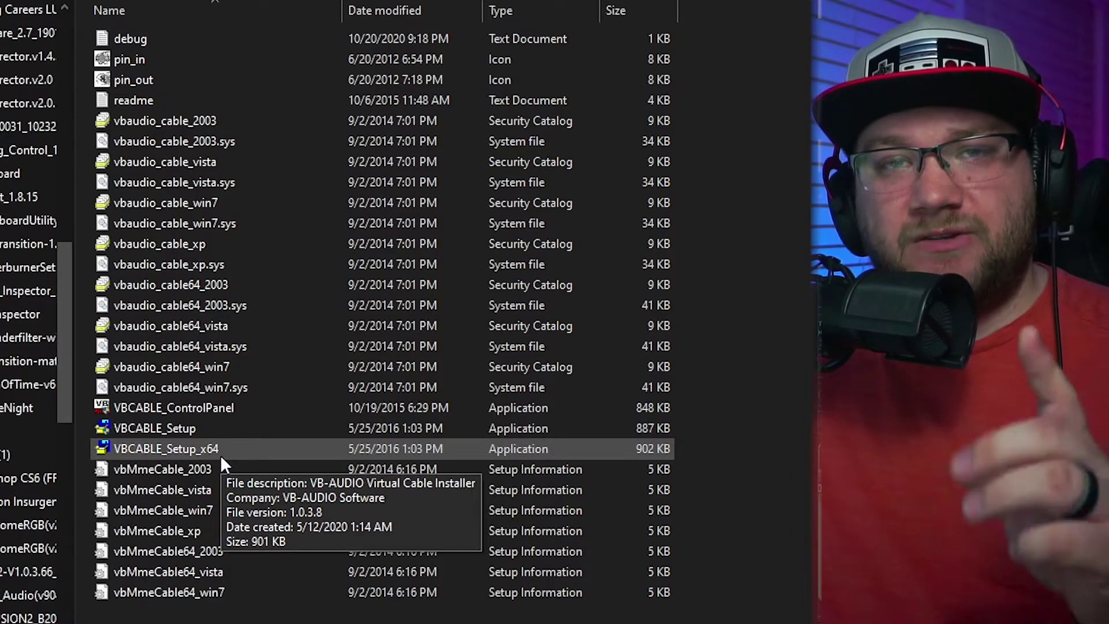
right_click(222, 459)
left_click(191, 455)
right_click(198, 449)
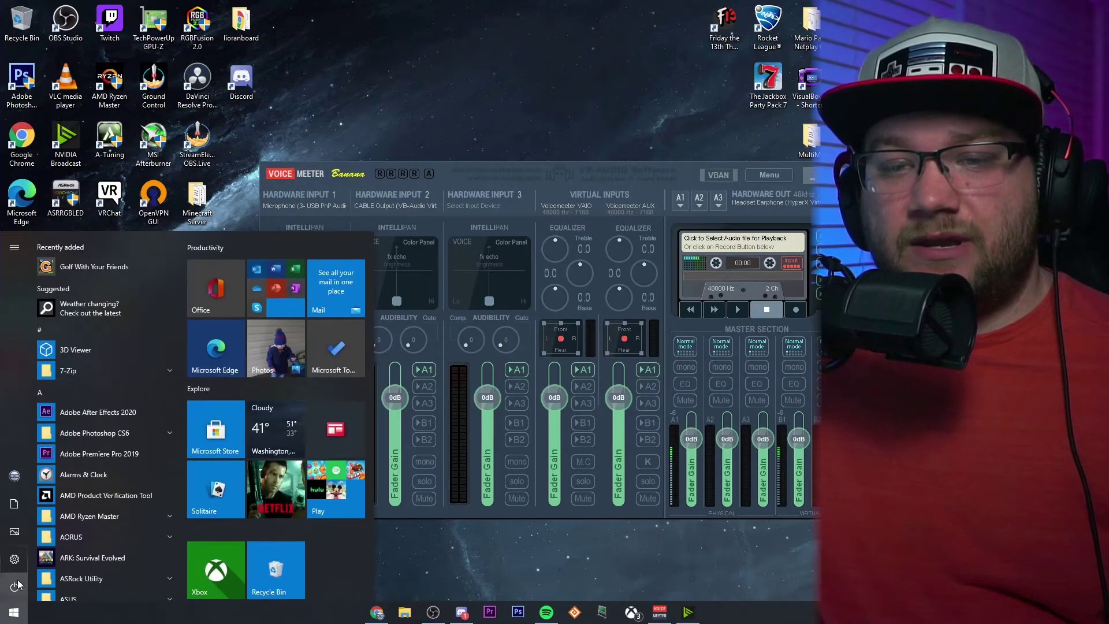
- Go to the Sound page under System in Windows Settings
left_click(15, 572)
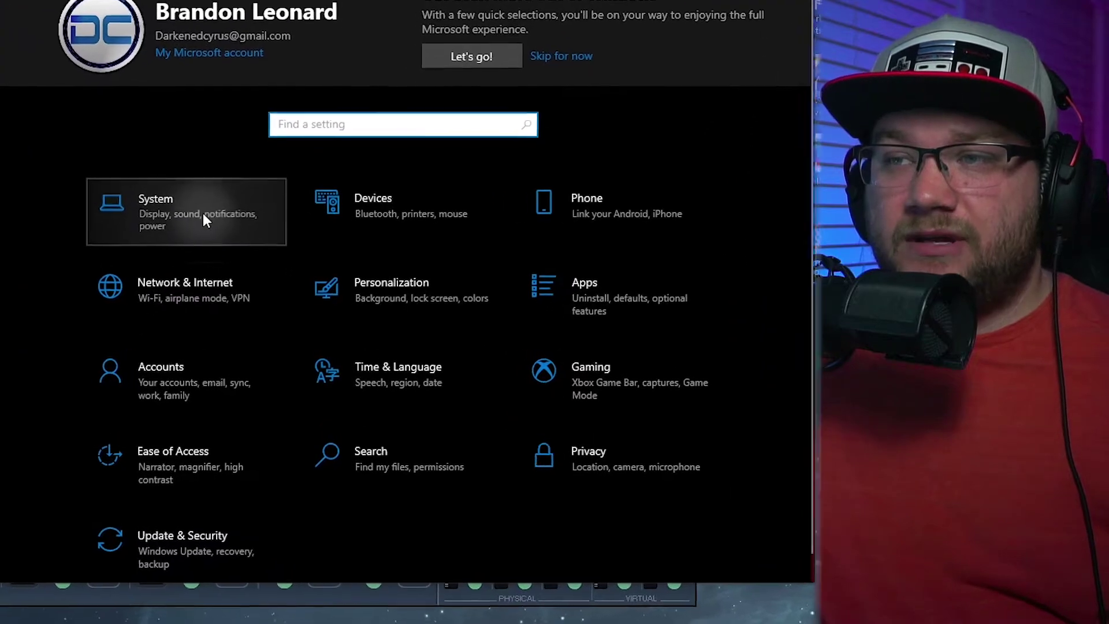
left_click(492, 238)
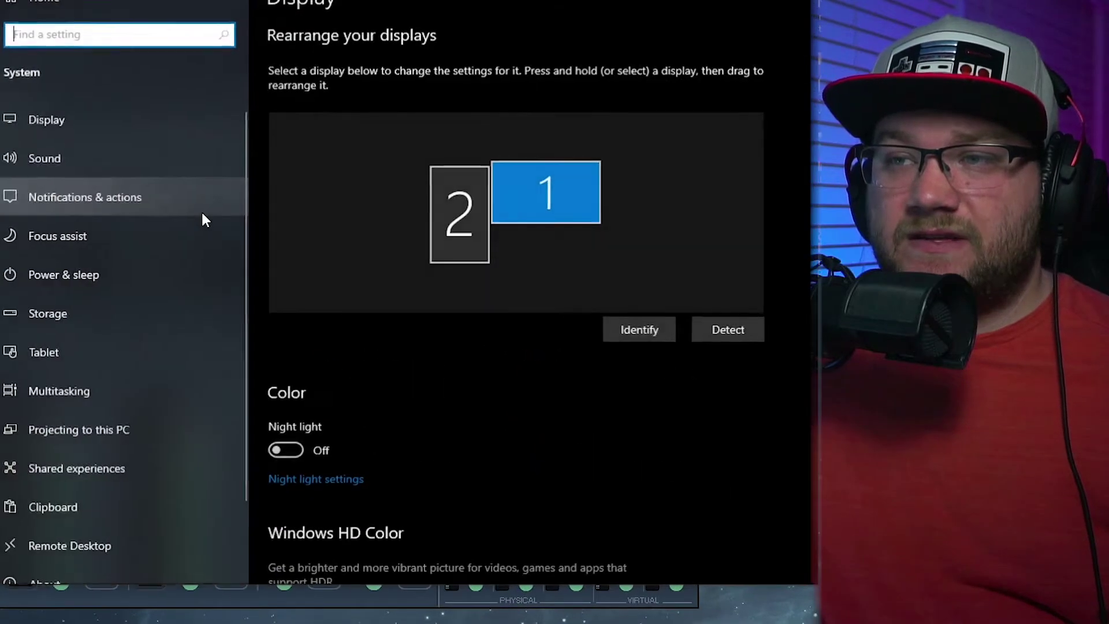
left_click(91, 163)
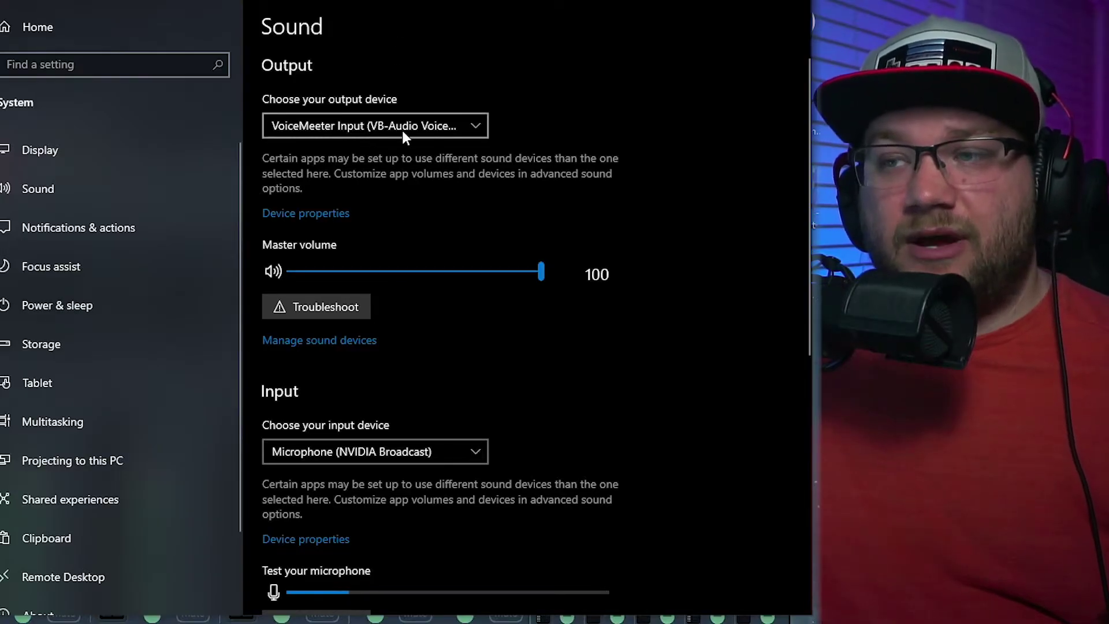
- Keep VoiceMeeter Input (VB-Audio VoiceMeeter VAIO) as the output device, then show the input device list
left_click(322, 122)
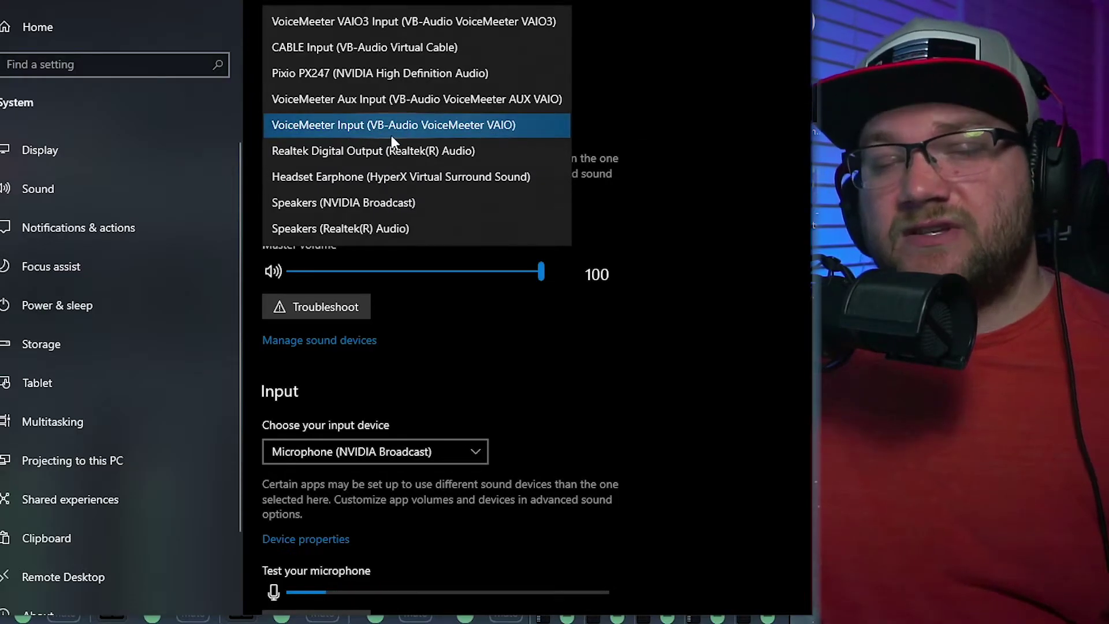
left_click(531, 122)
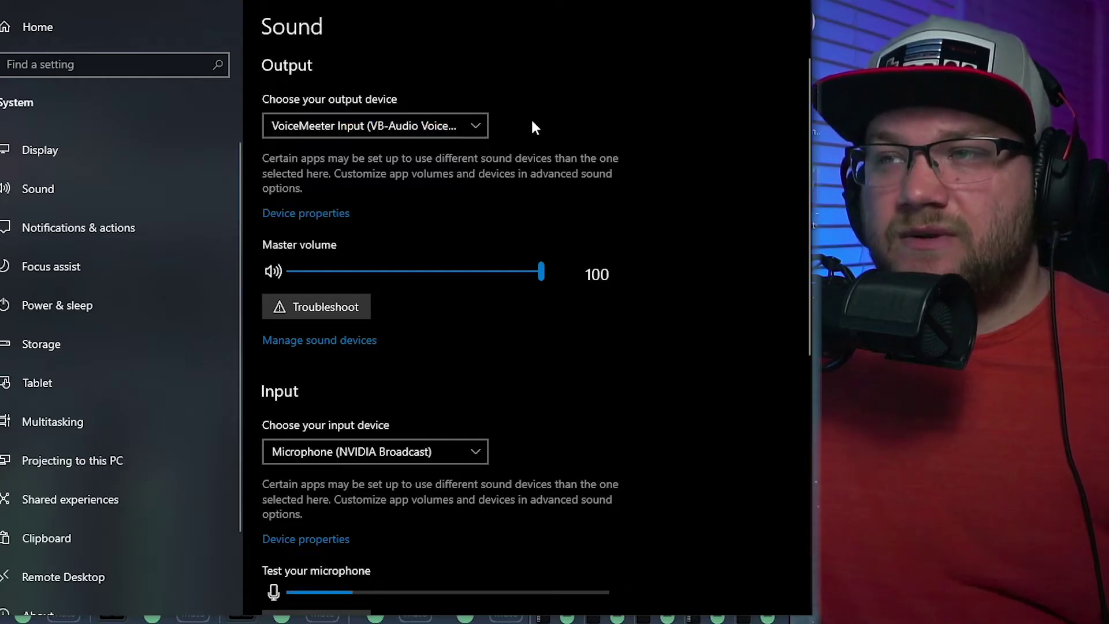
left_click(365, 123)
left_click(725, 169)
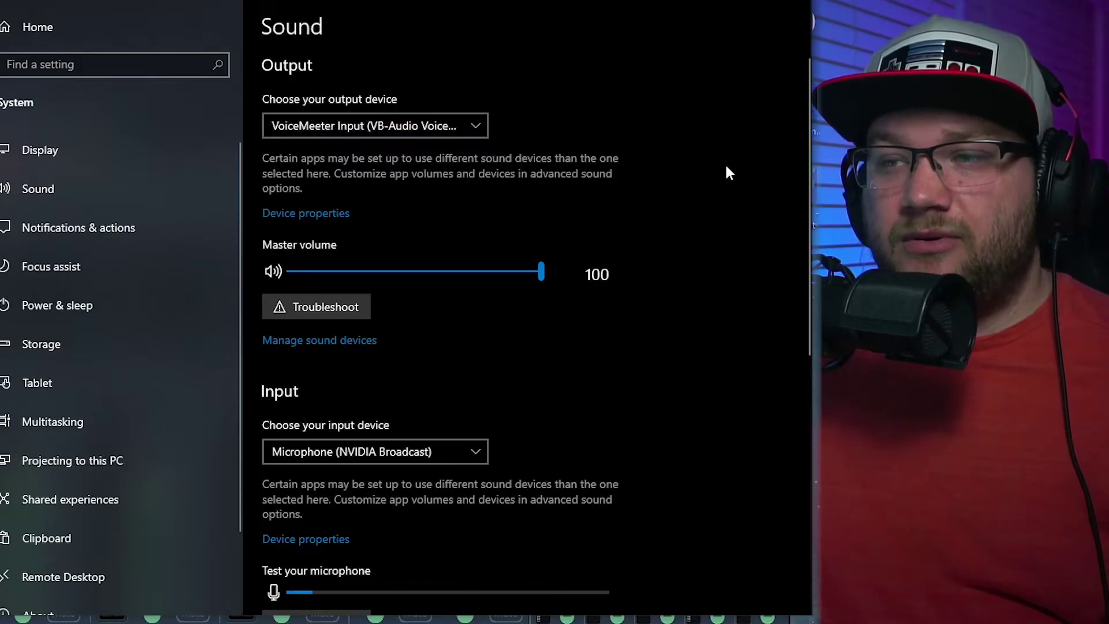
left_click(369, 457)
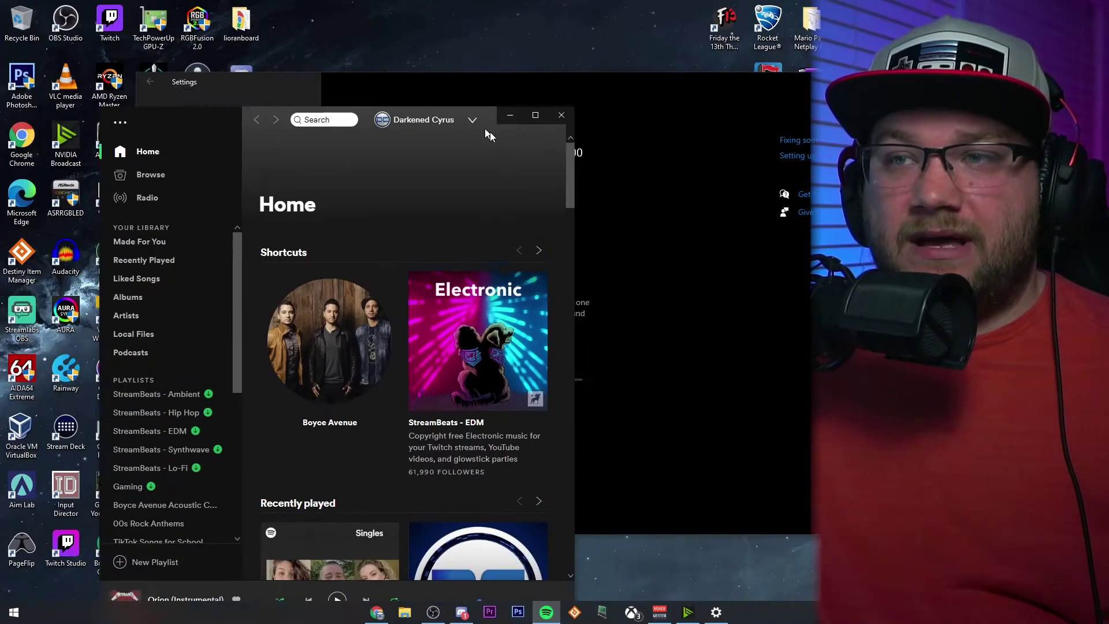
- Set Spotify Music's output to VoiceMeeter Aux Input in App volume and device preferences
left_click_drag(490, 132, 616, 88)
left_click(626, 82)
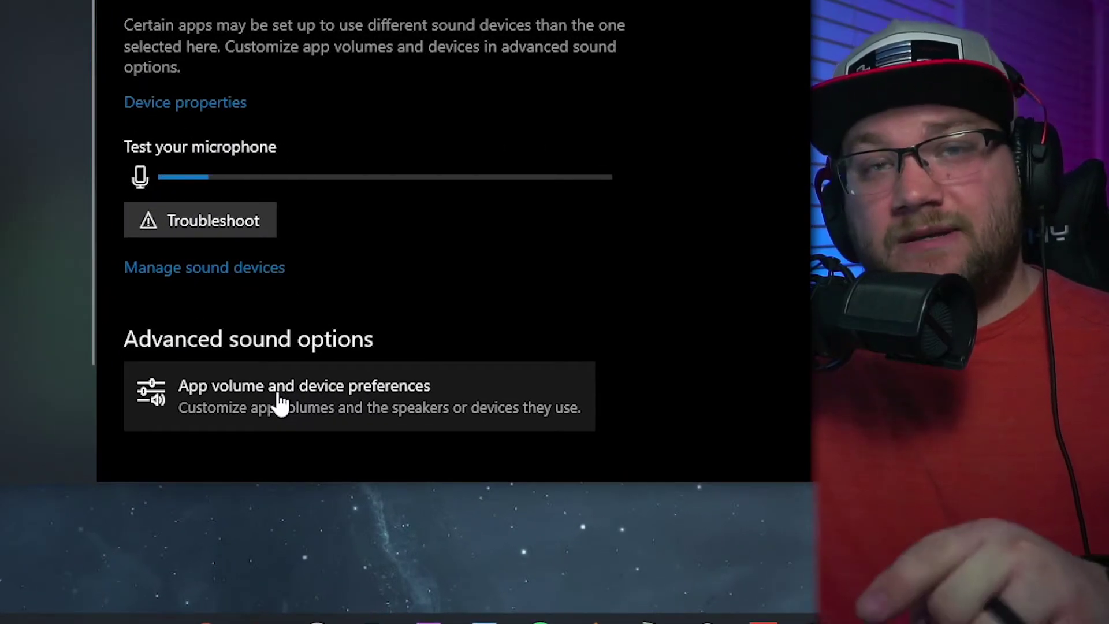
left_click(279, 397)
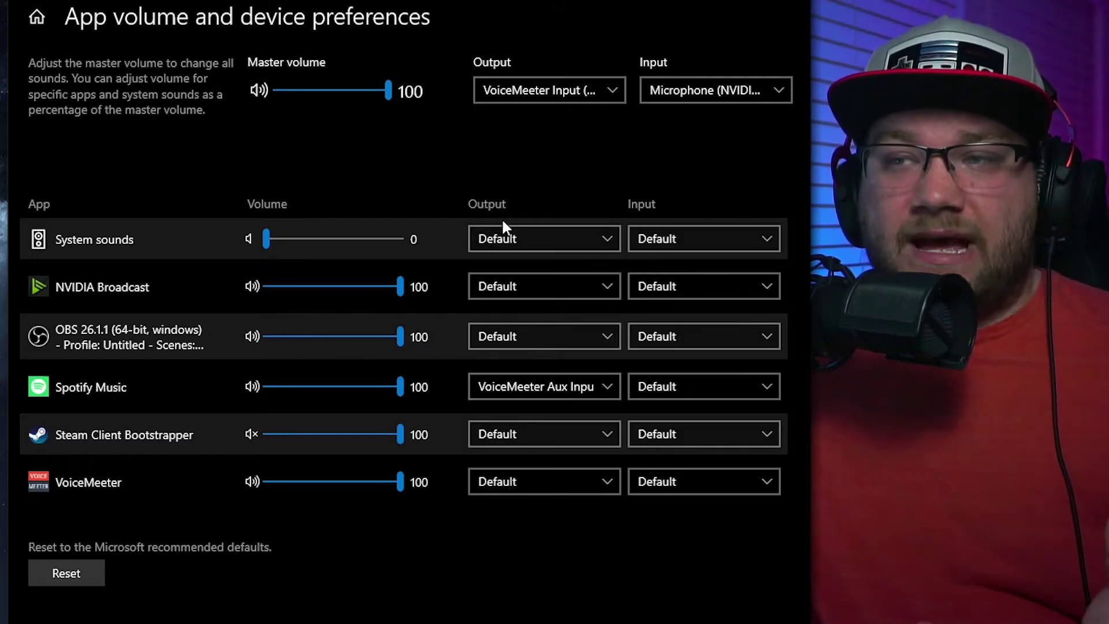
left_click(520, 384)
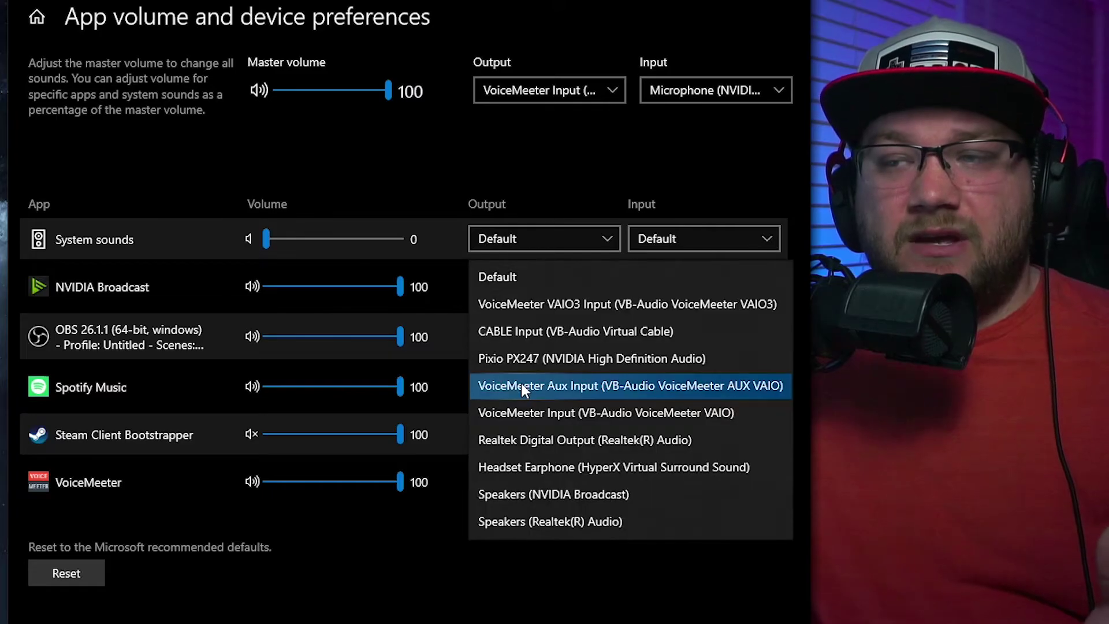
left_click(542, 388)
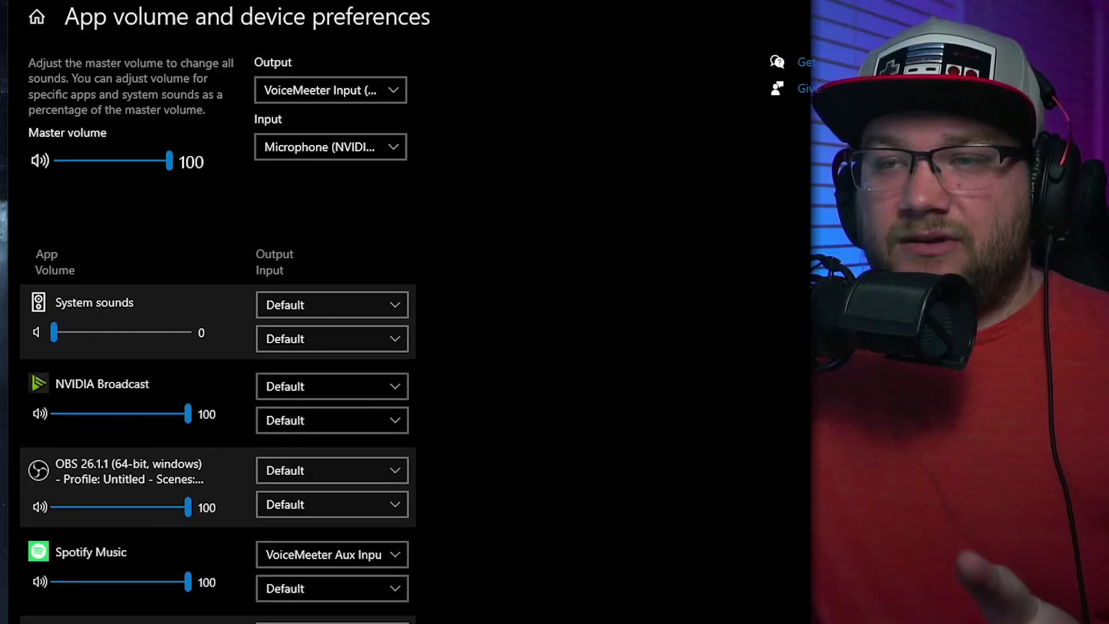
scroll(422, 399, "down", 3)
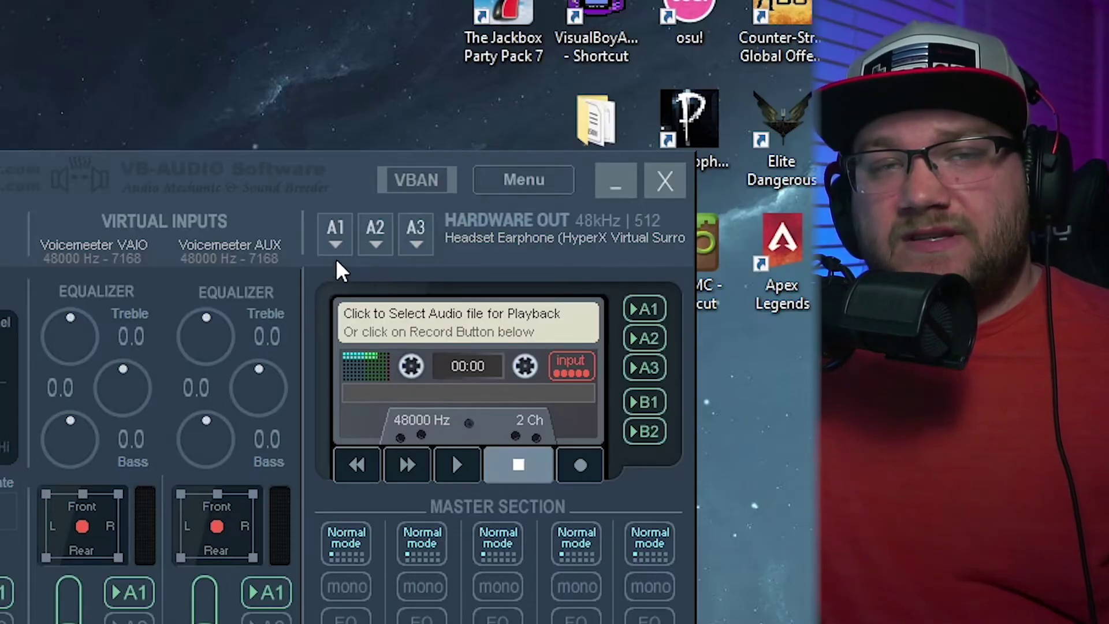
left_click(335, 232)
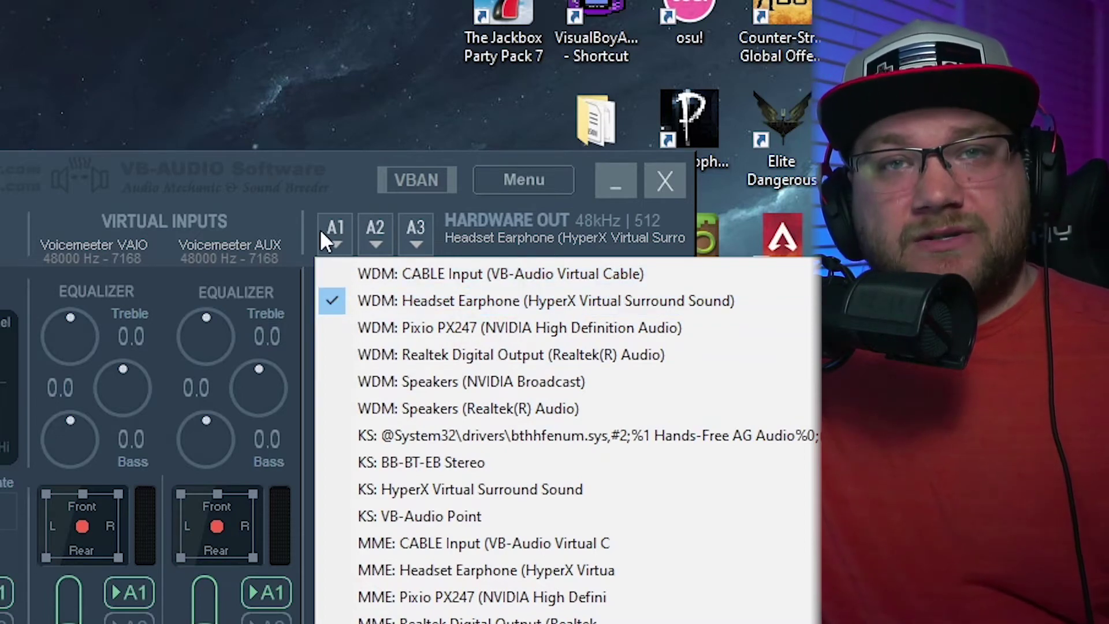
left_click(362, 183)
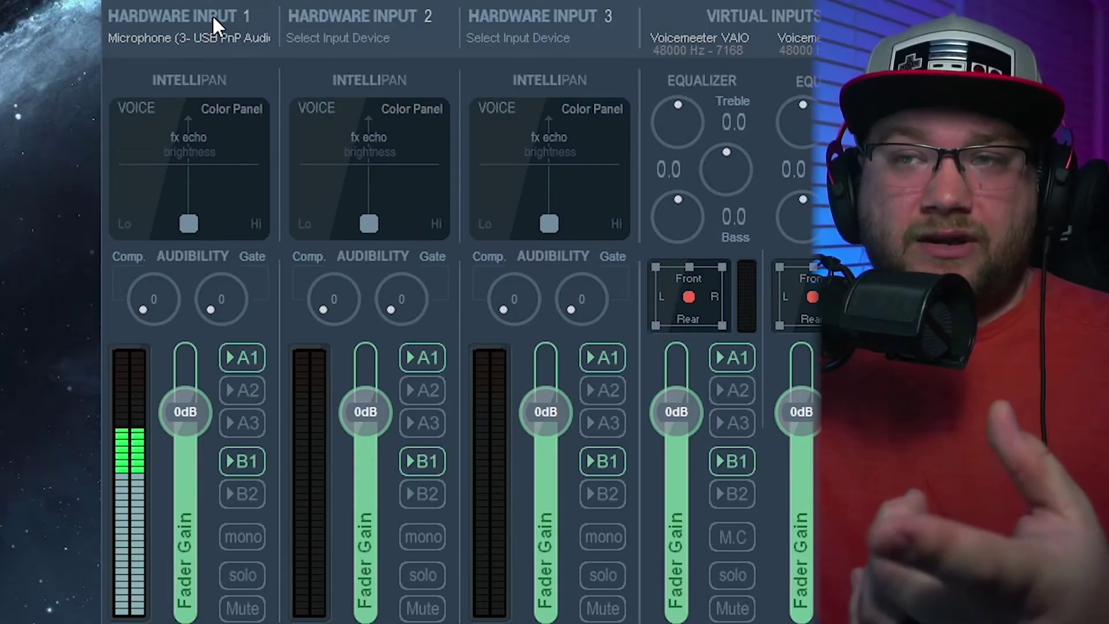
left_click(212, 16)
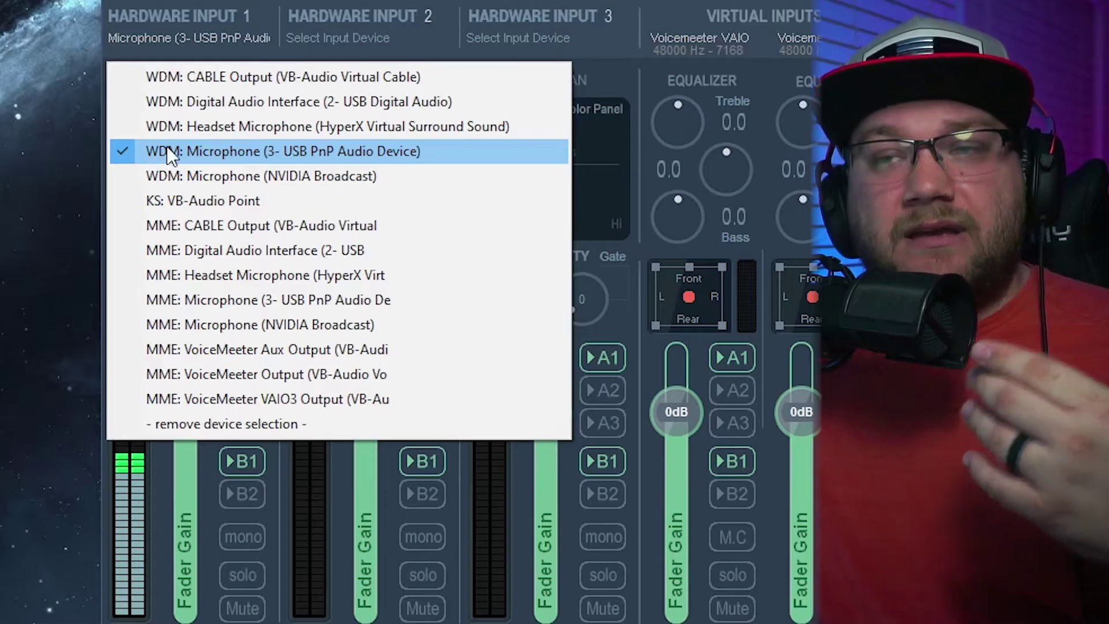
left_click(217, 155)
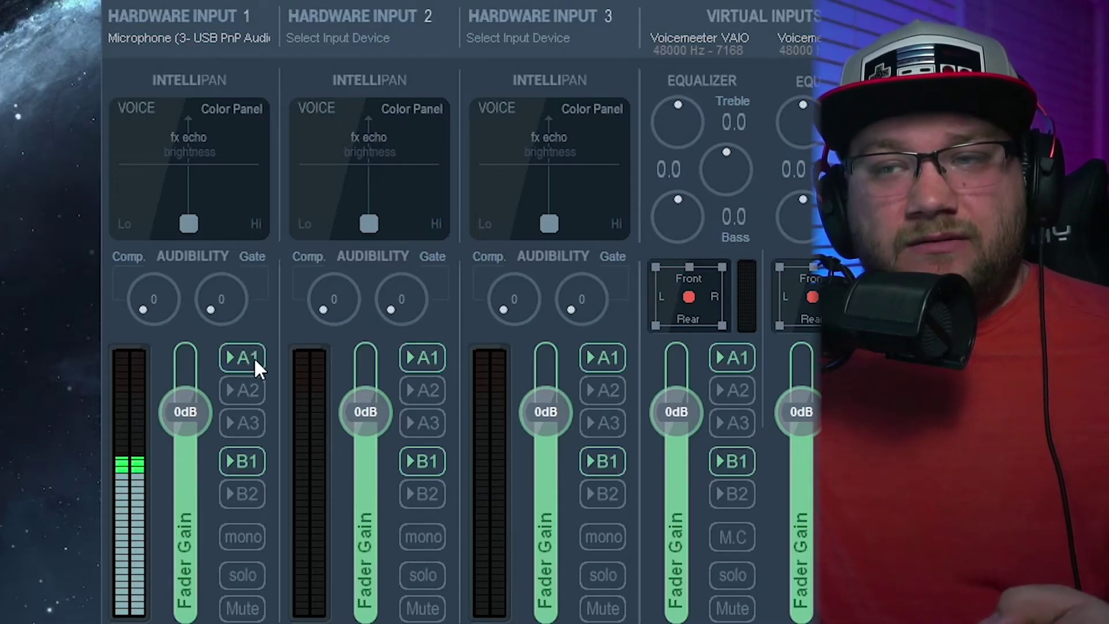
left_click(254, 362)
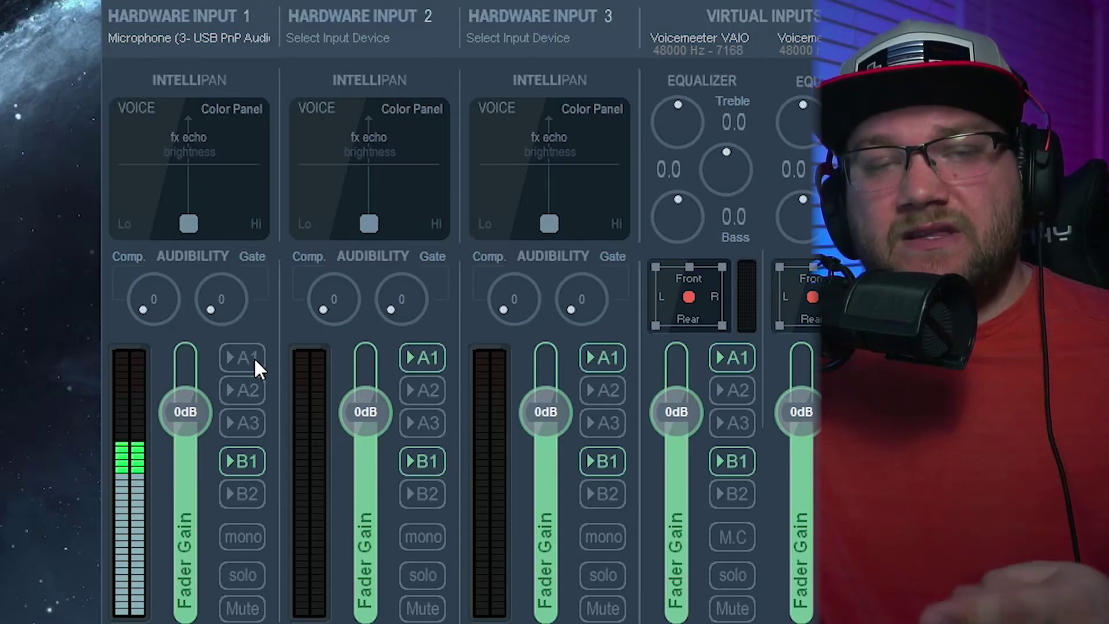
left_click(255, 361)
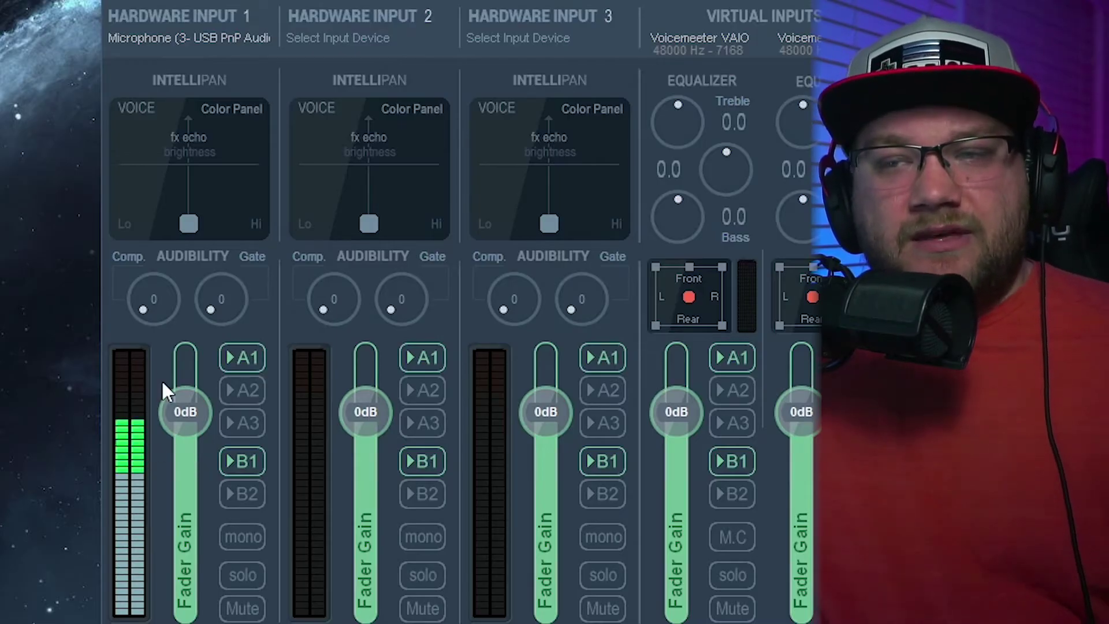
- Reset Hardware Input 1's microphone gain to 0 dB and set its level limiter to -3
left_click_drag(184, 428, 192, 401)
double_click(193, 401)
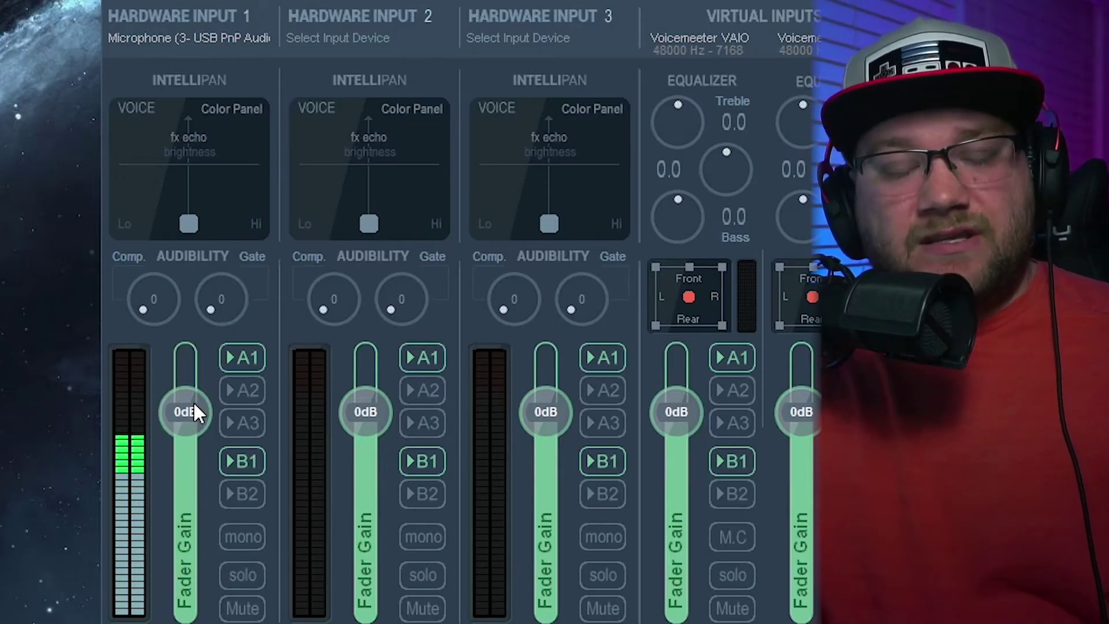
left_click_drag(194, 406, 195, 441)
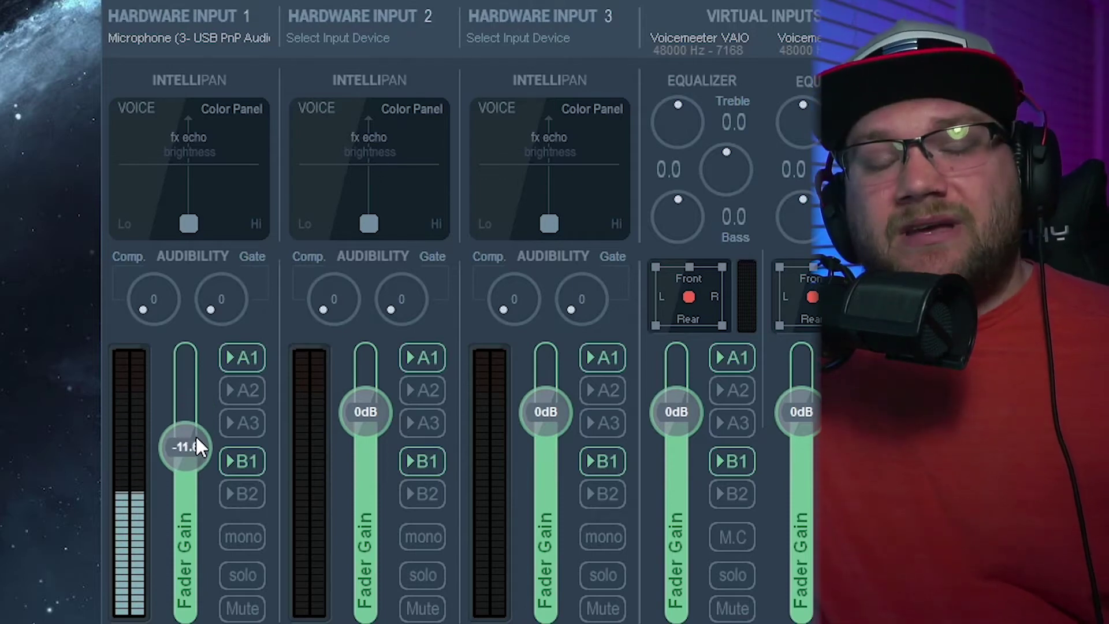
double_click(196, 440)
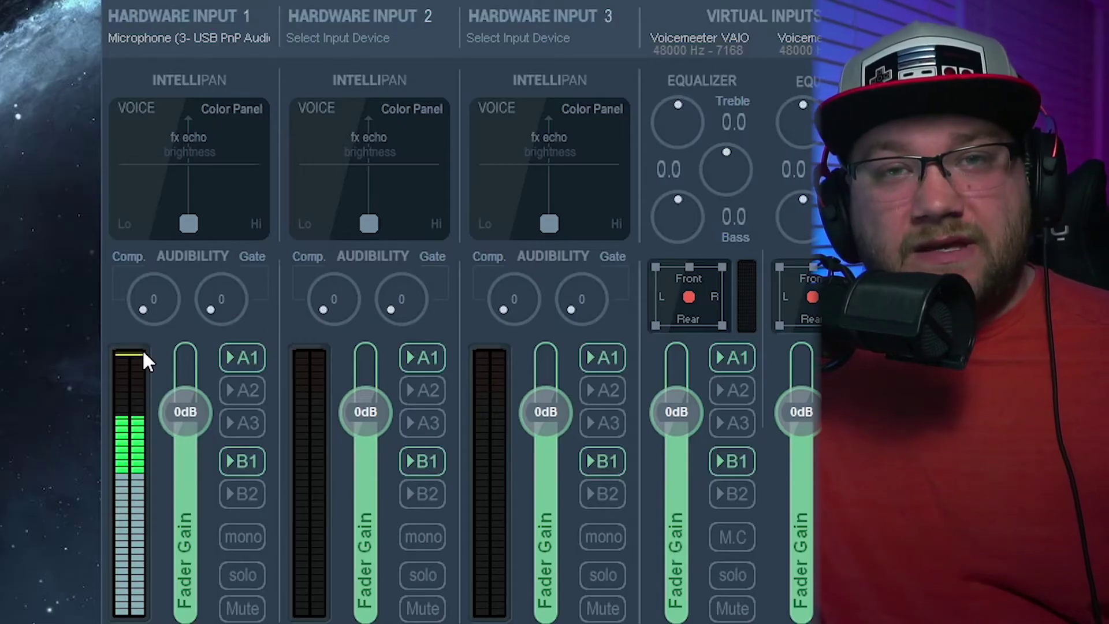
left_click_drag(139, 356, 134, 408)
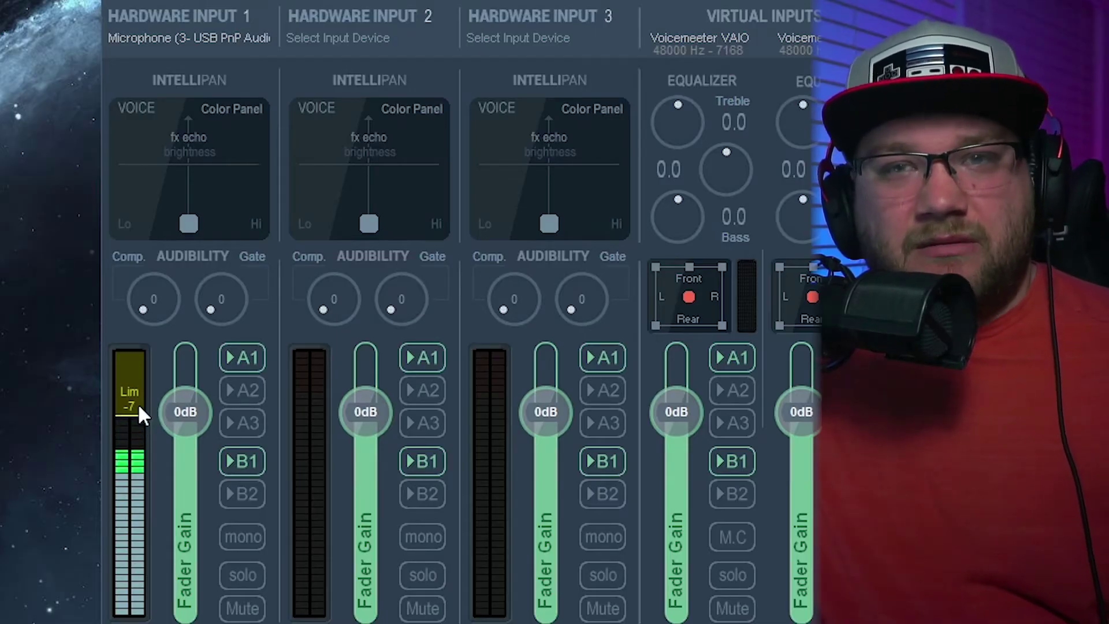
left_click_drag(138, 403, 154, 383)
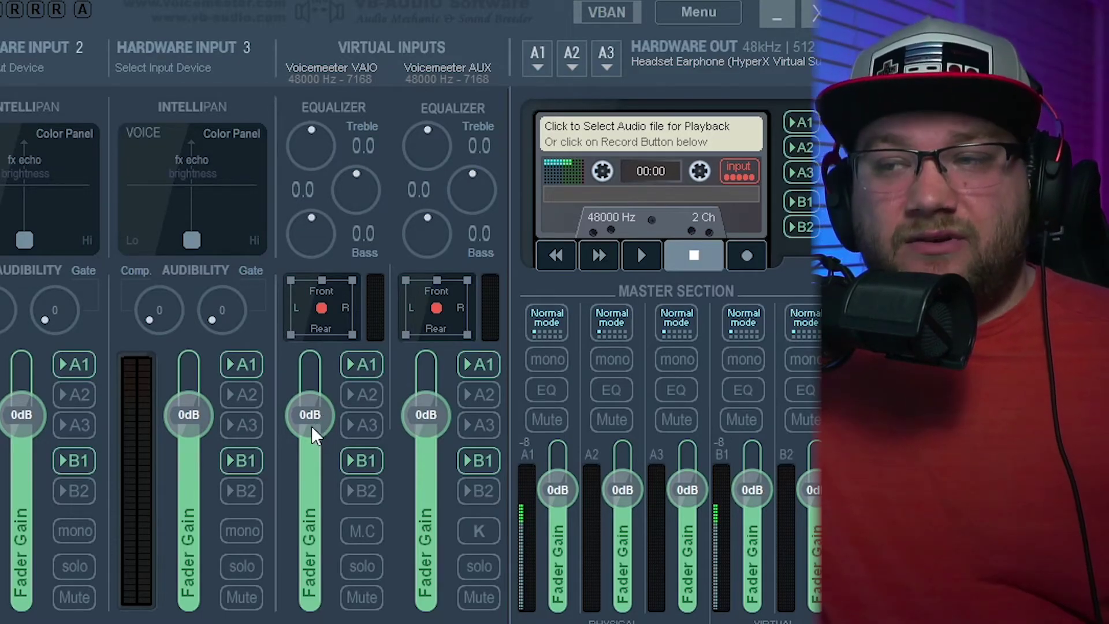
- Leave the Voicemeeter VAIO fader at 0 dB and open Spotify's StreamBeats - Synthwave playlist
mouse_move(316, 455)
left_mouse_down()
mouse_move(324, 418)
mouse_move(318, 466)
mouse_move(324, 417)
mouse_move(322, 440)
left_mouse_up()
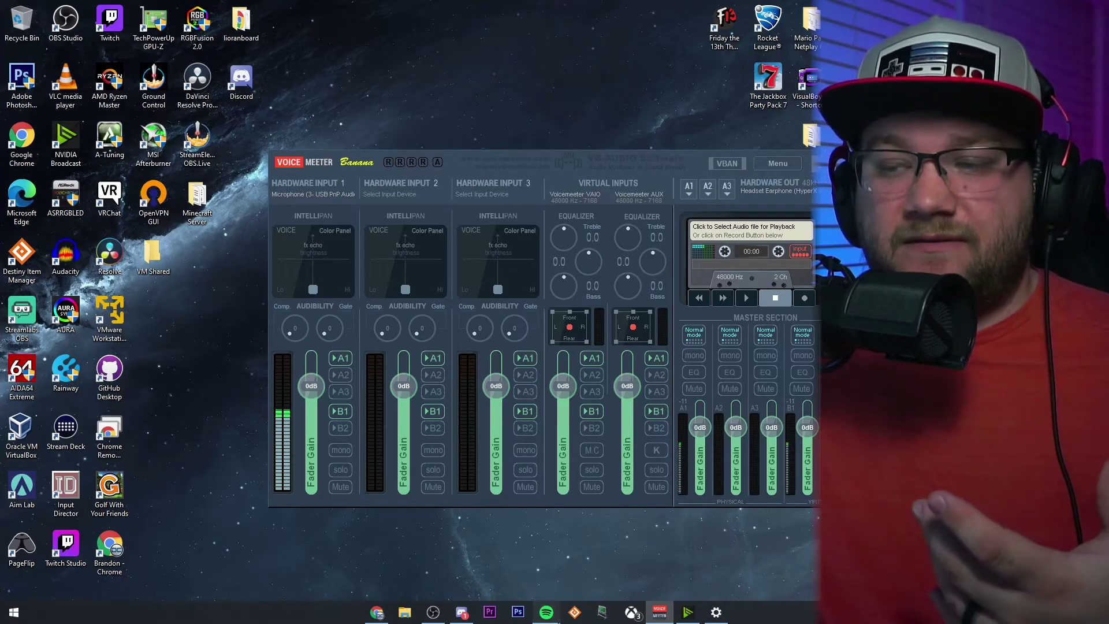
left_click(546, 612)
left_click(292, 420)
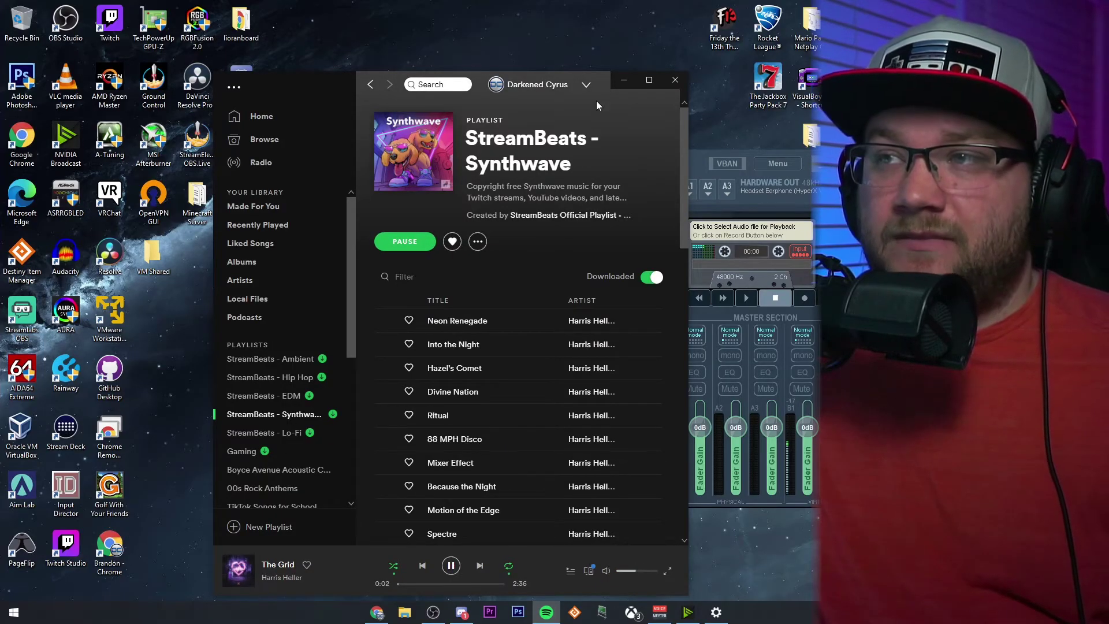
- Minimize Spotify with the StreamBeats - Synthwave playlist playing
left_click(624, 79)
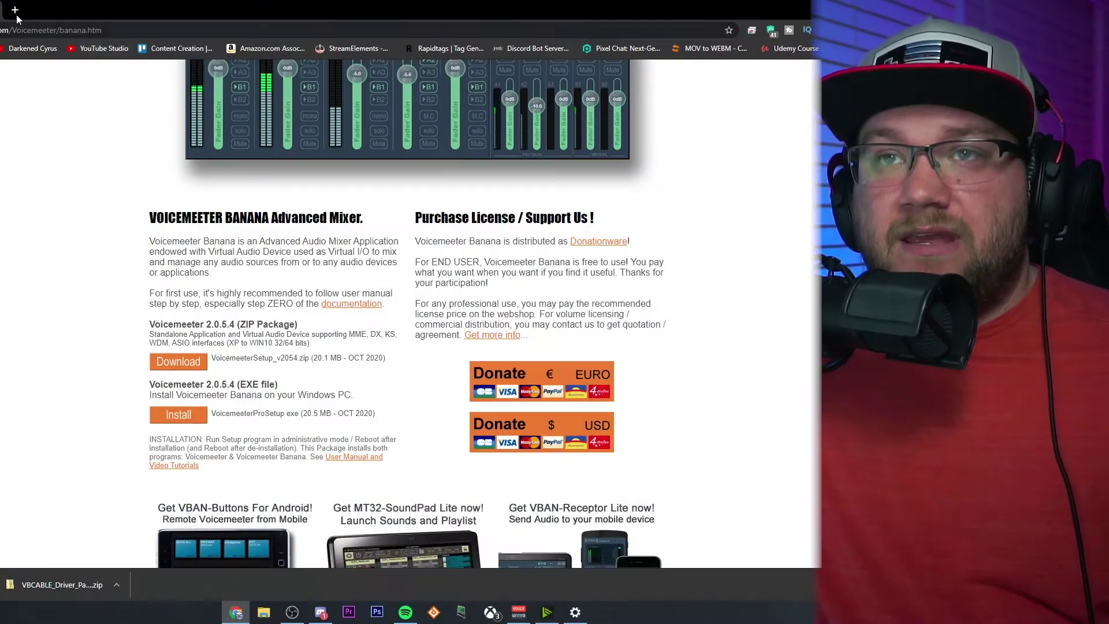
- Load the YouTube channel page from the bookmarks bar in a new Chrome tab
left_click(23, 12)
left_click(36, 54)
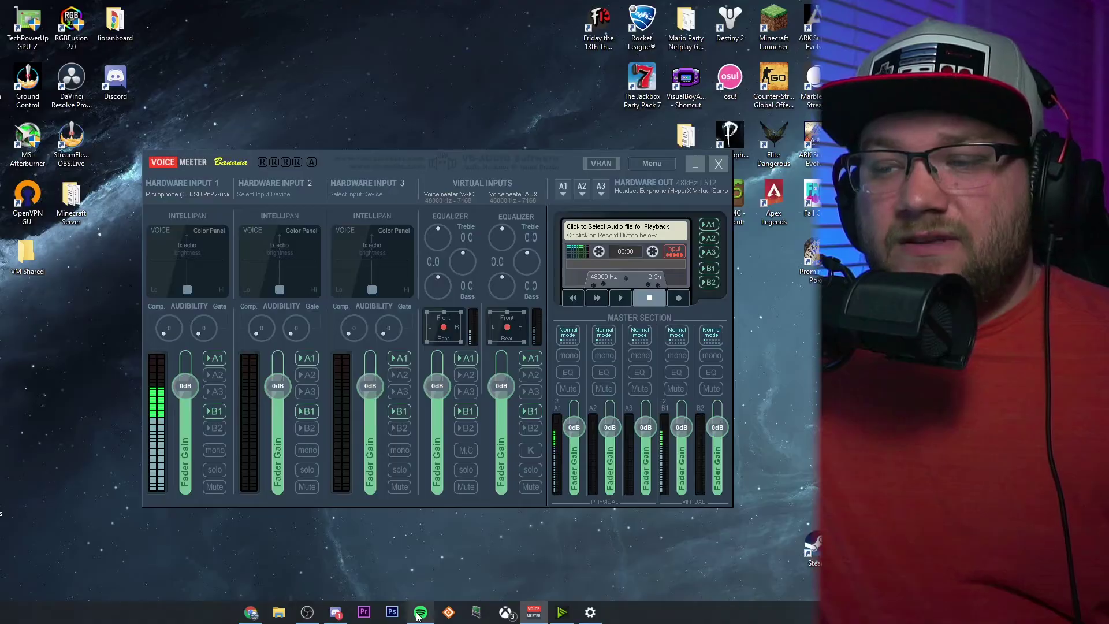
- Turn off the A2 output on the input strips
left_click(421, 612)
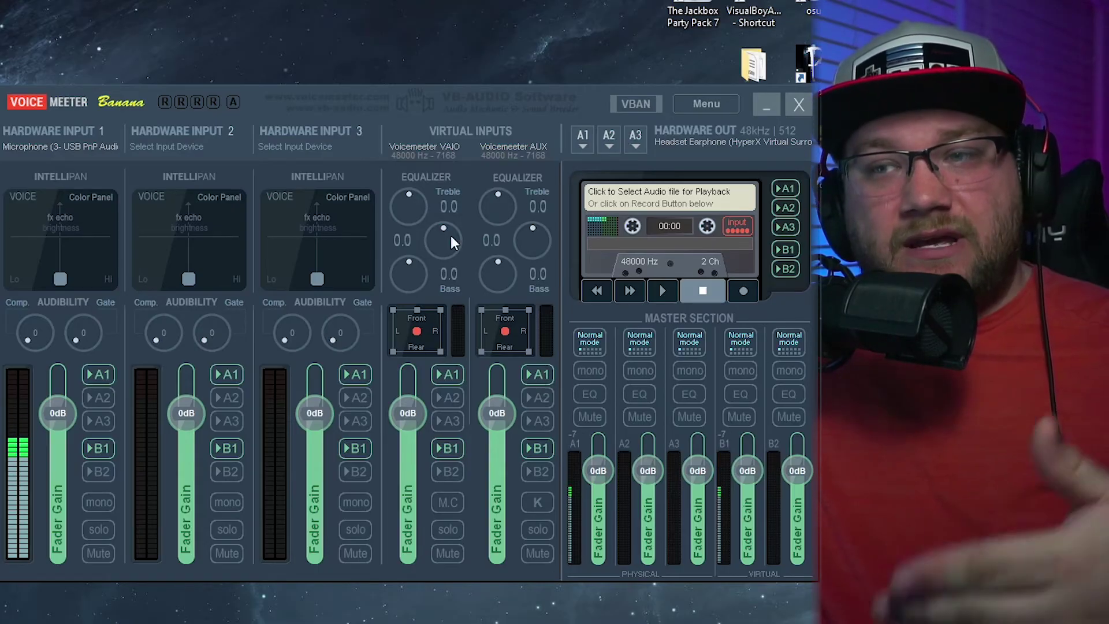
left_click(445, 392)
left_click(355, 400)
left_click(111, 403)
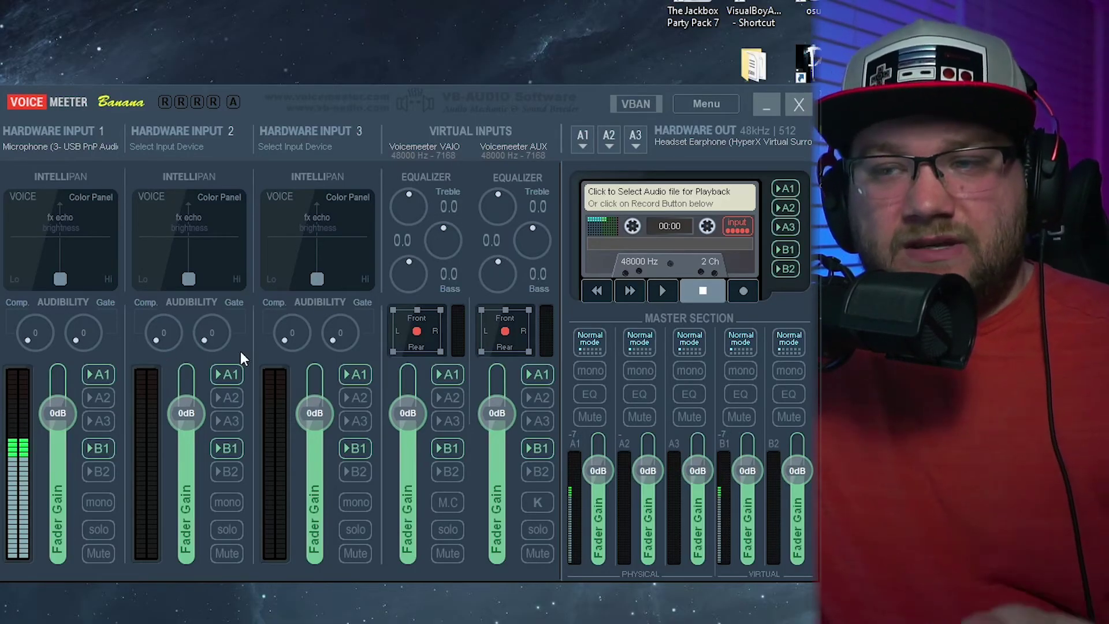
- Disable B1 on Hardware Input 2, Hardware Input 3, Voicemeeter VAIO and Voicemeeter AUX
left_click(234, 448)
left_click(357, 449)
left_click(449, 449)
left_click(529, 447)
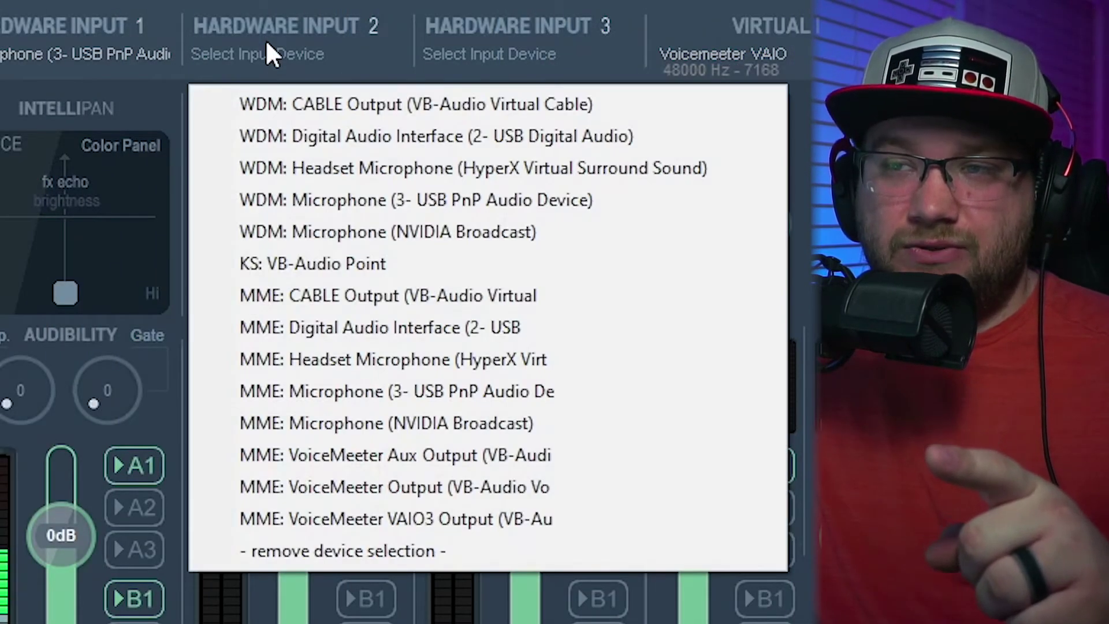
- Choose WDM: CABLE Output (VB-Audio Virtual Cable) as Hardware Input 2's device
left_click(336, 105)
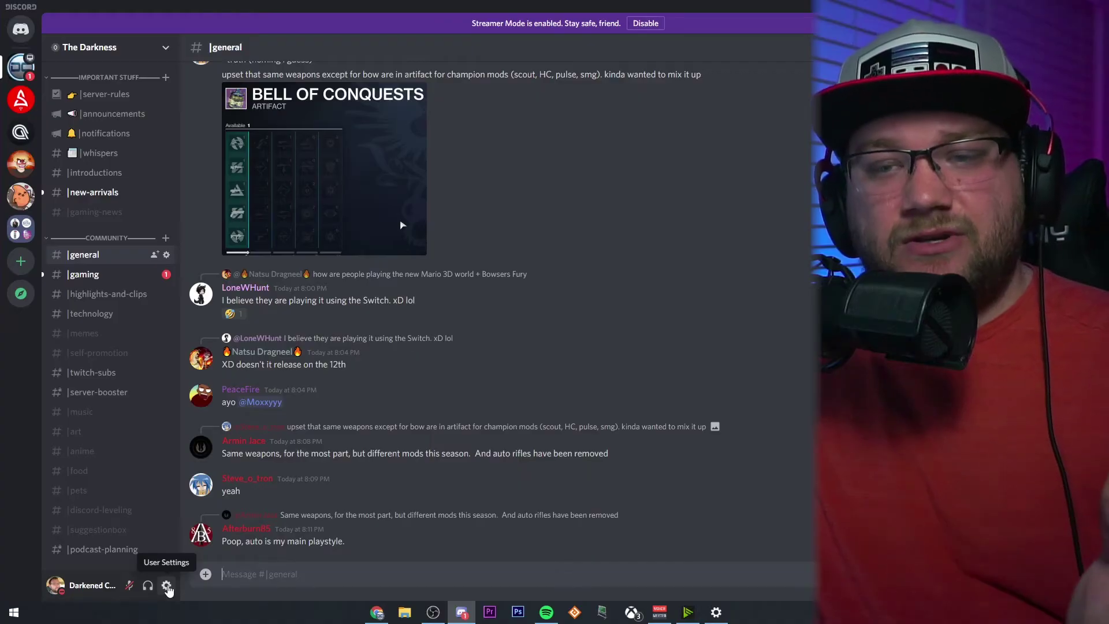
- In Discord's Voice & Video settings, keep Microphone (NVIDIA Broadcast) as input and check the output device list
left_click(167, 586)
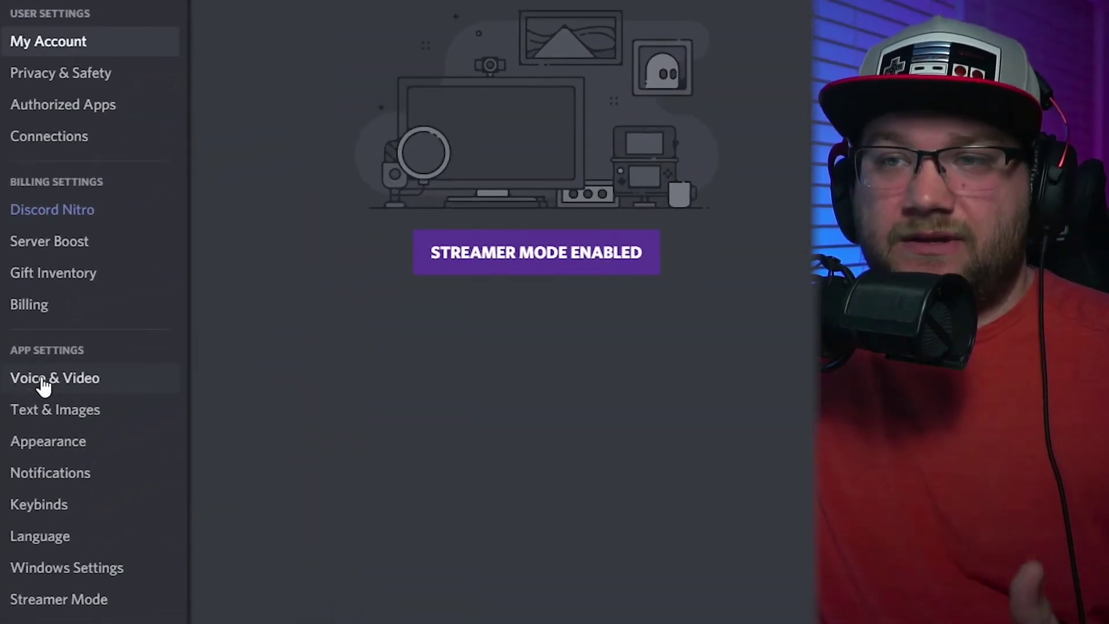
left_click(44, 382)
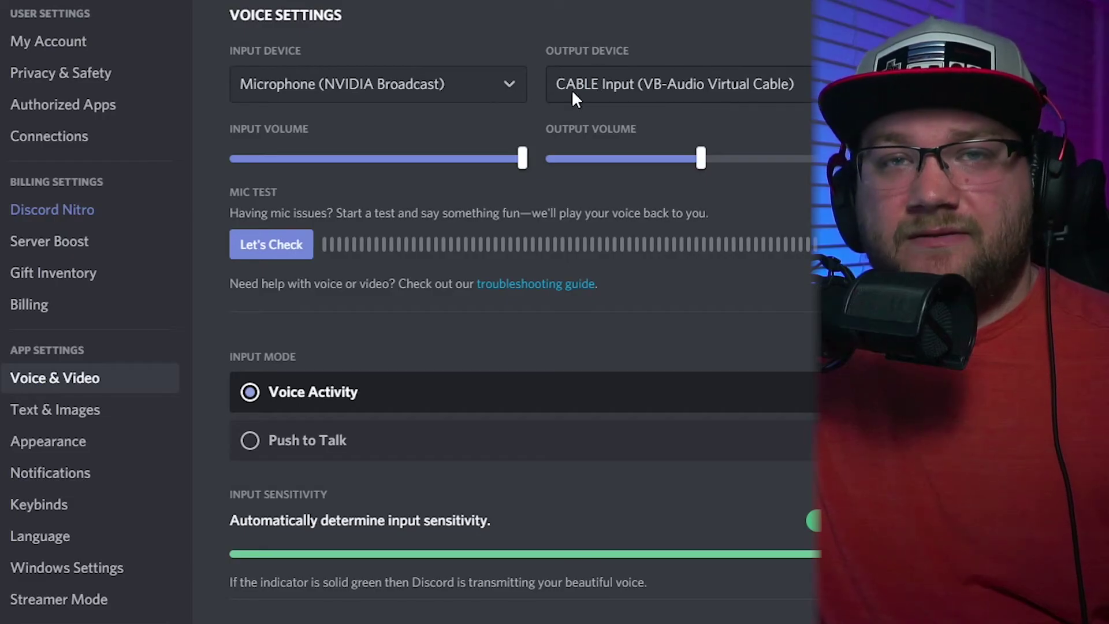
left_click(403, 102)
scroll(390, 372, "down", 2)
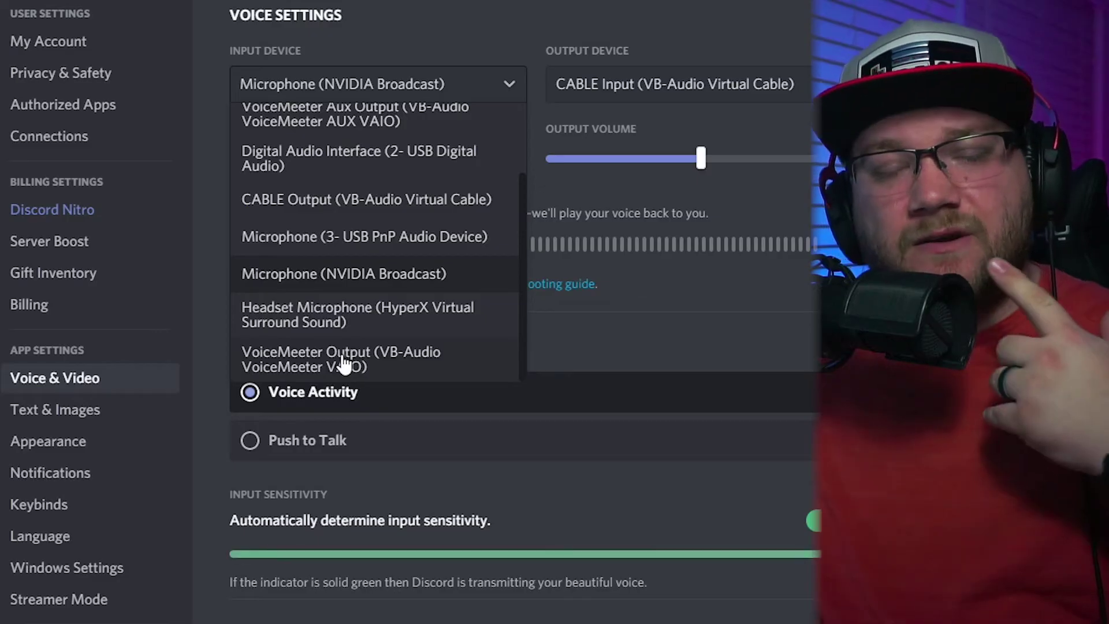
left_click(743, 287)
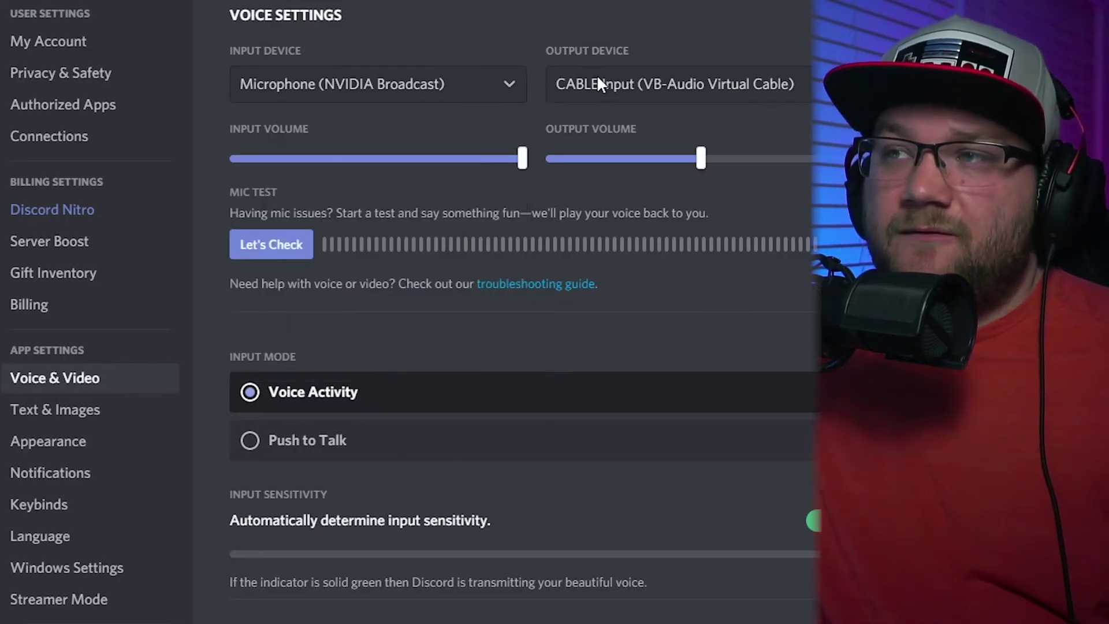
left_click(620, 85)
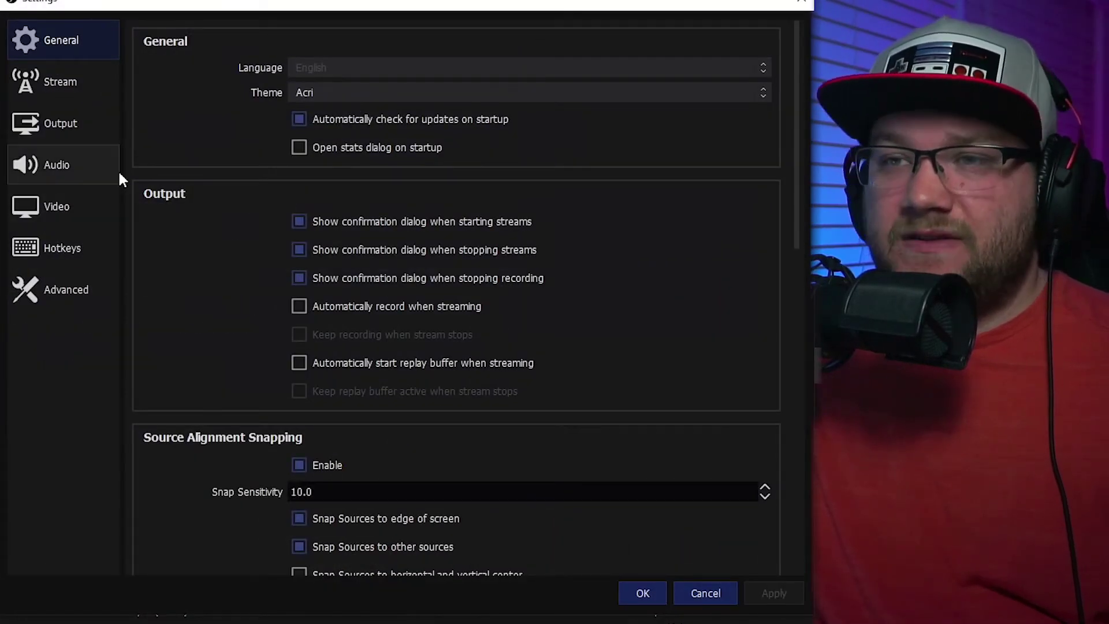
- Check OBS audio settings (global devices Disabled, monitoring on VoiceMeeter VAIO3 Input) and accept them
left_click(65, 166)
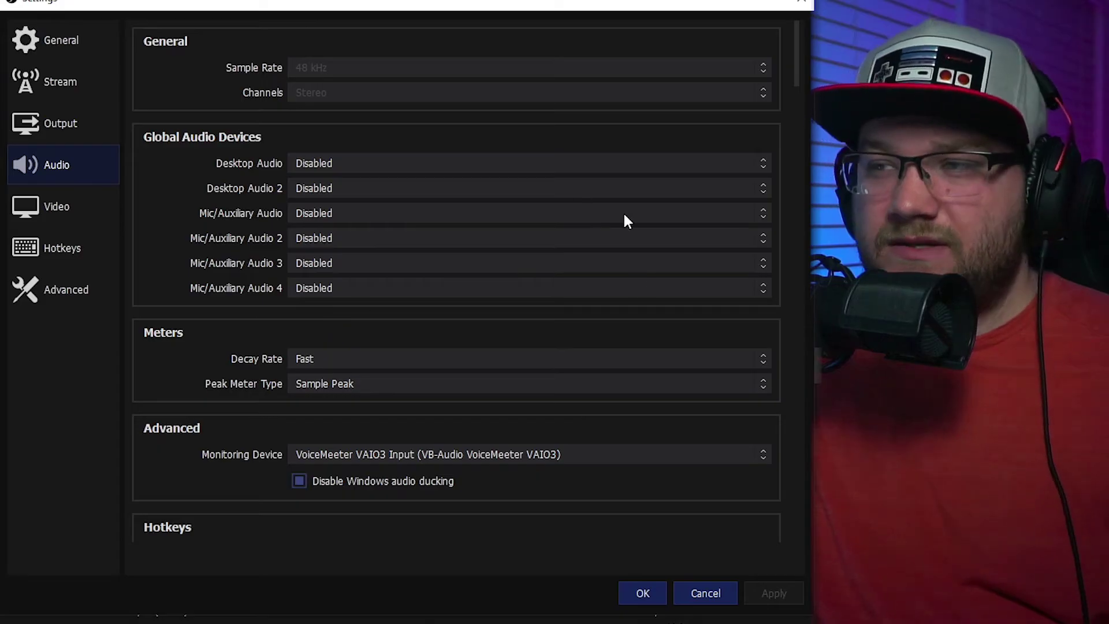
left_click(643, 593)
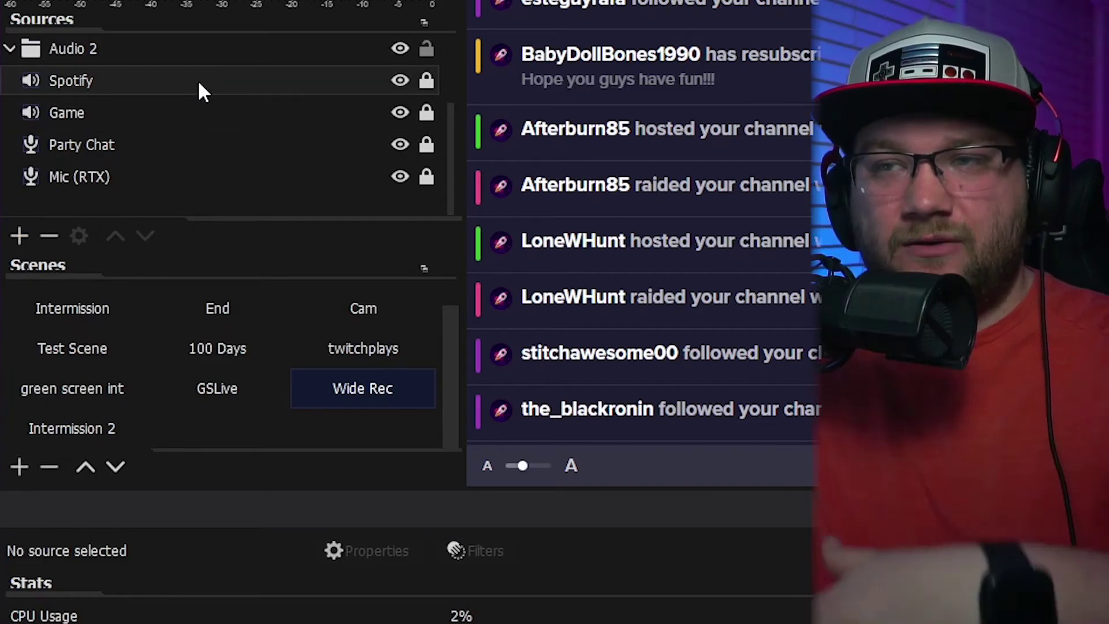
- Dismiss the source types list and inspect the Spotify source's device properties
left_click(21, 237)
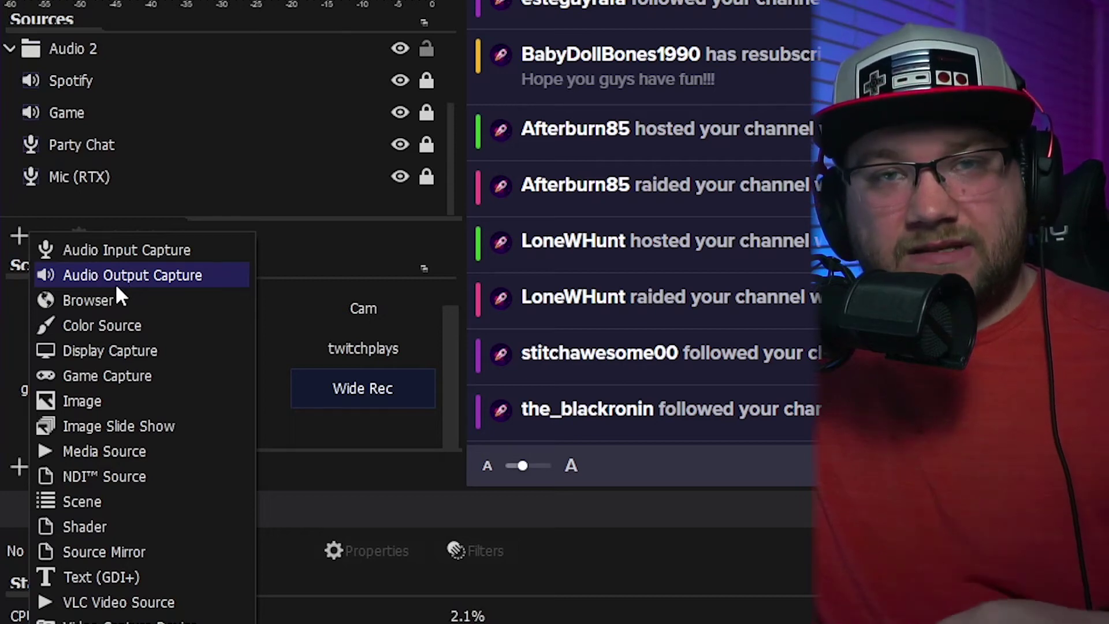
left_click(196, 146)
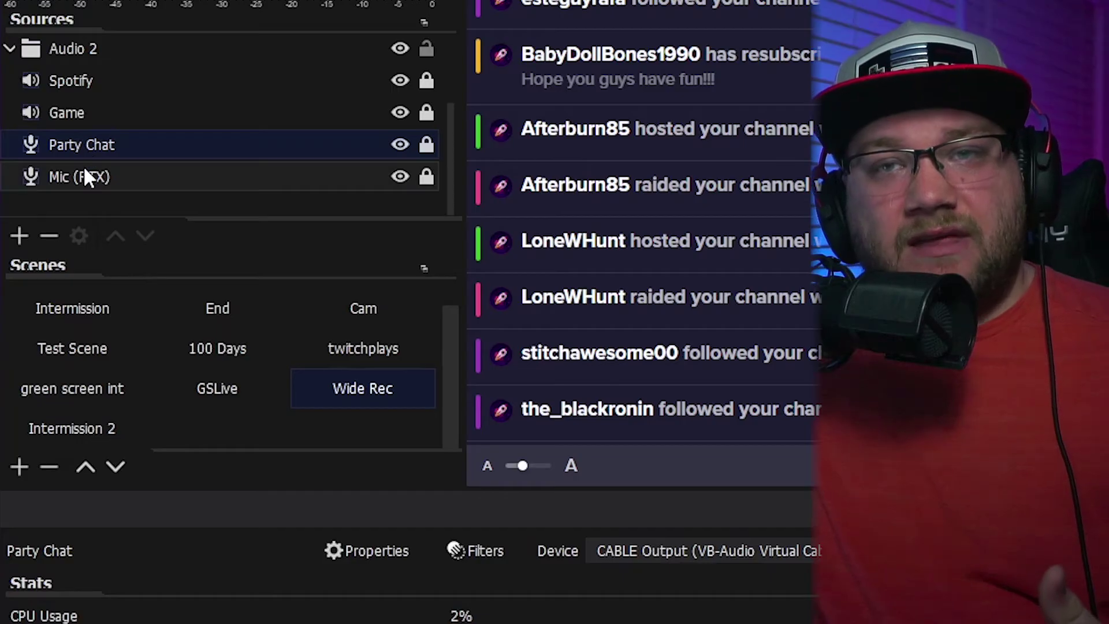
double_click(82, 80)
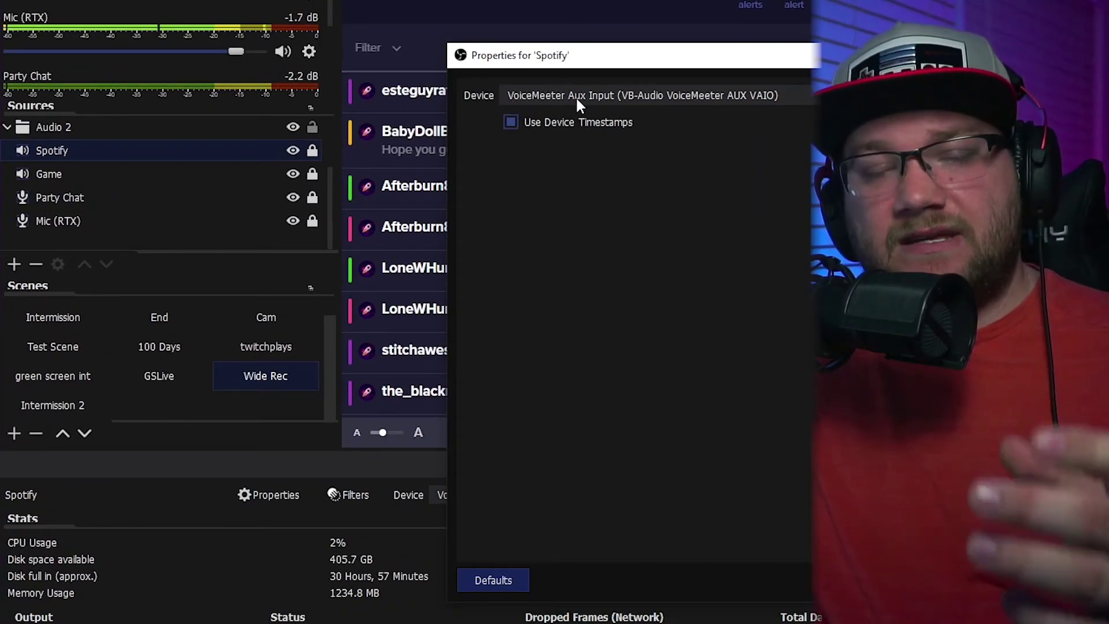
key("Escape")
- Inspect the Game source's device properties, toggling its device timestamps option
left_click(152, 180)
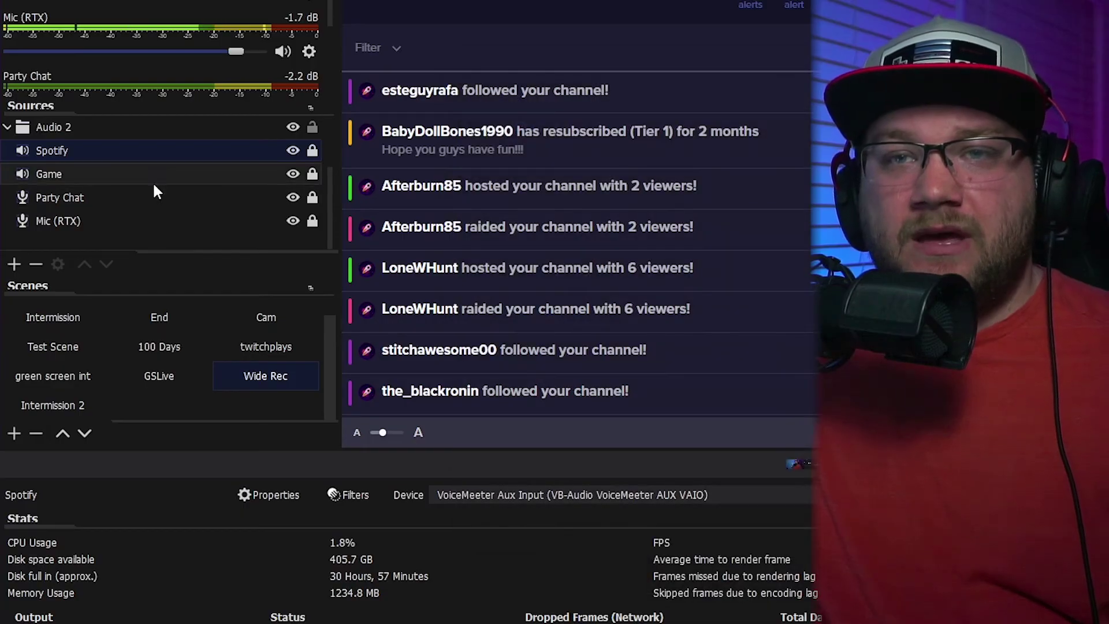
double_click(104, 173)
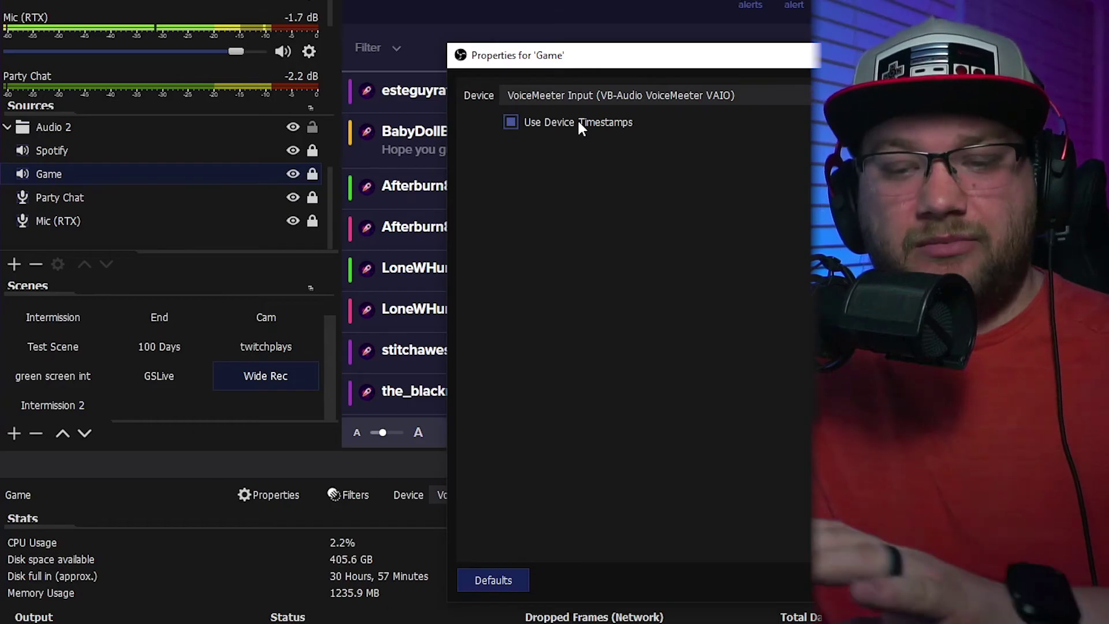
left_click(578, 121)
key("Return")
left_click(114, 196)
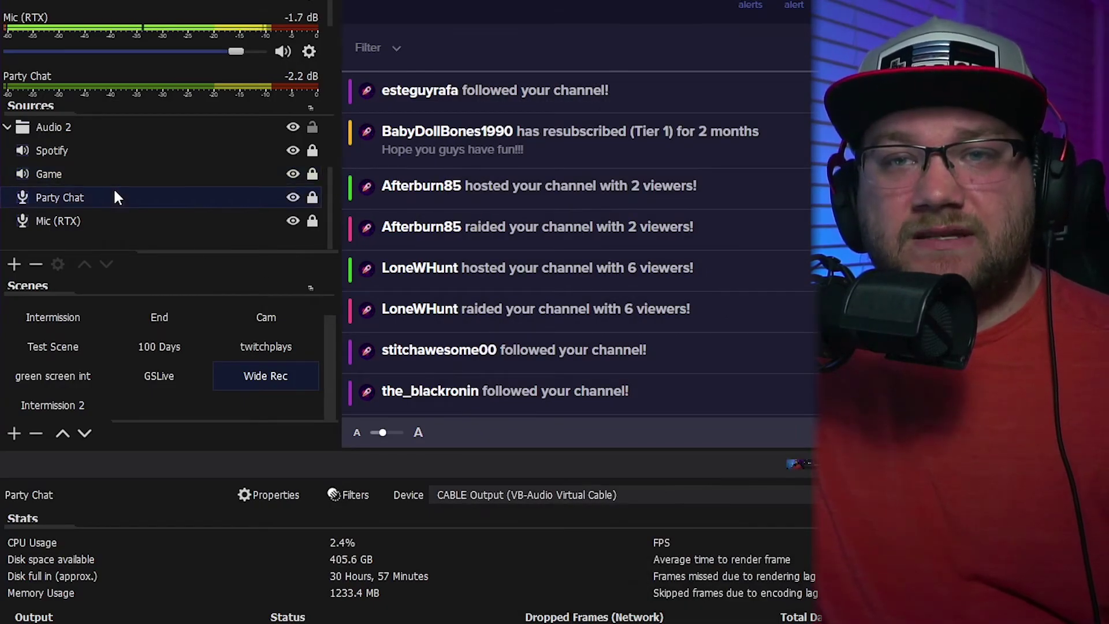
double_click(101, 204)
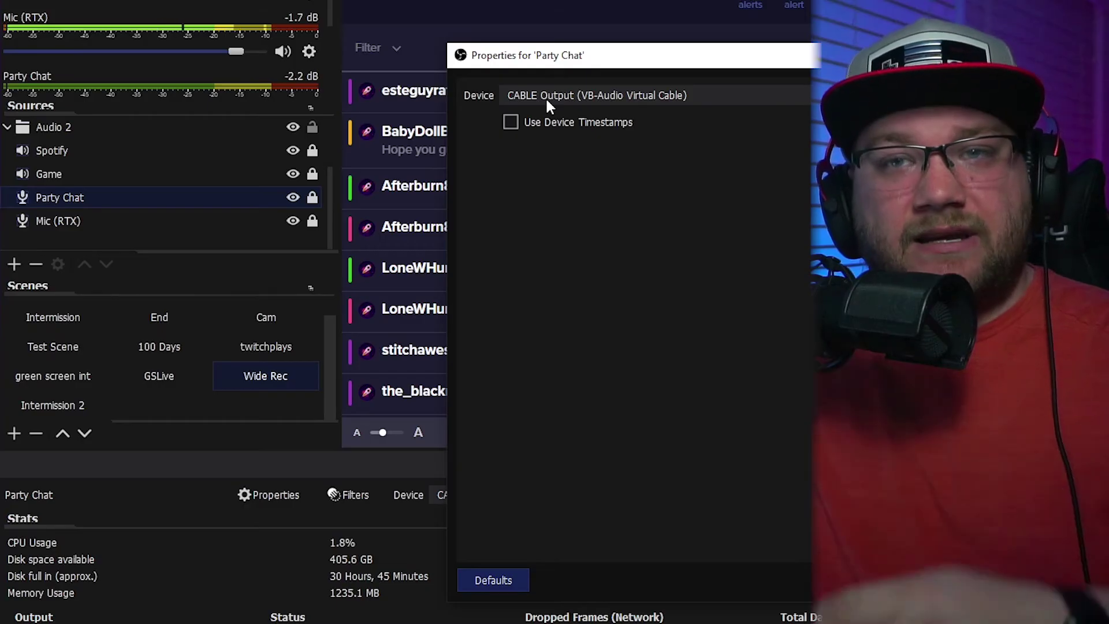
key("Escape")
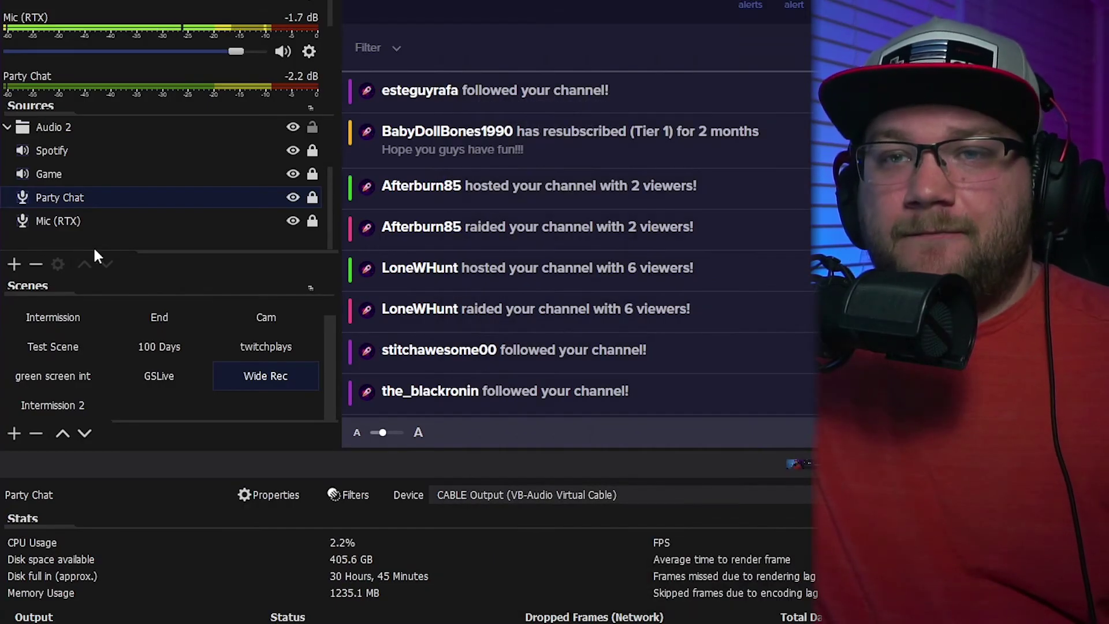
double_click(94, 218)
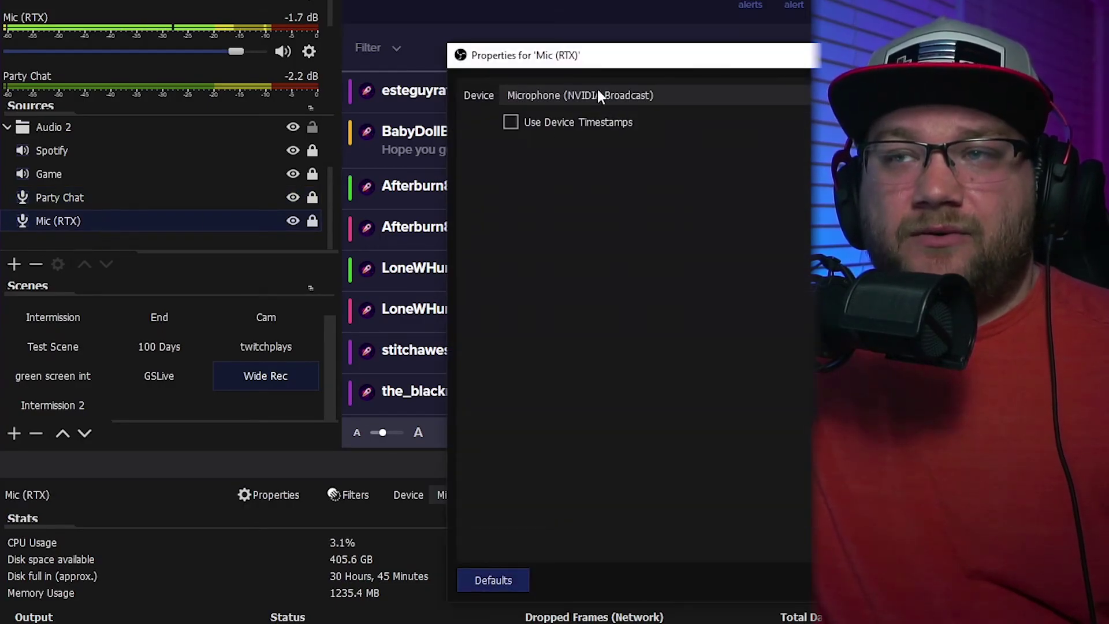
left_click(578, 95)
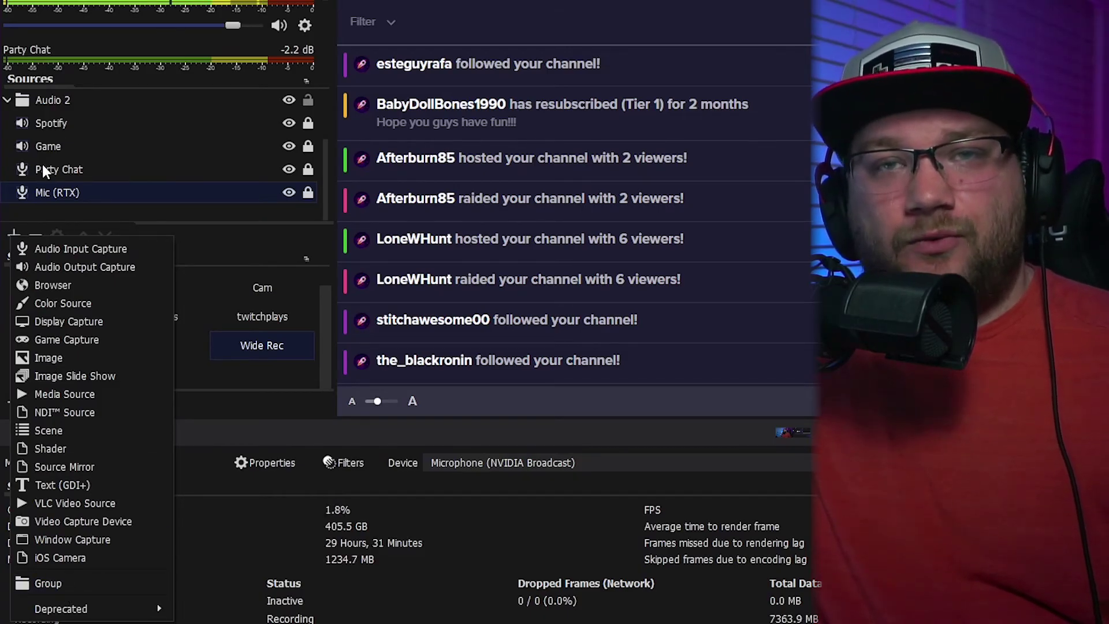
- Dismiss the source types list, collapse the Audio 2 group and bring up its options
left_click(97, 185)
left_click(8, 100)
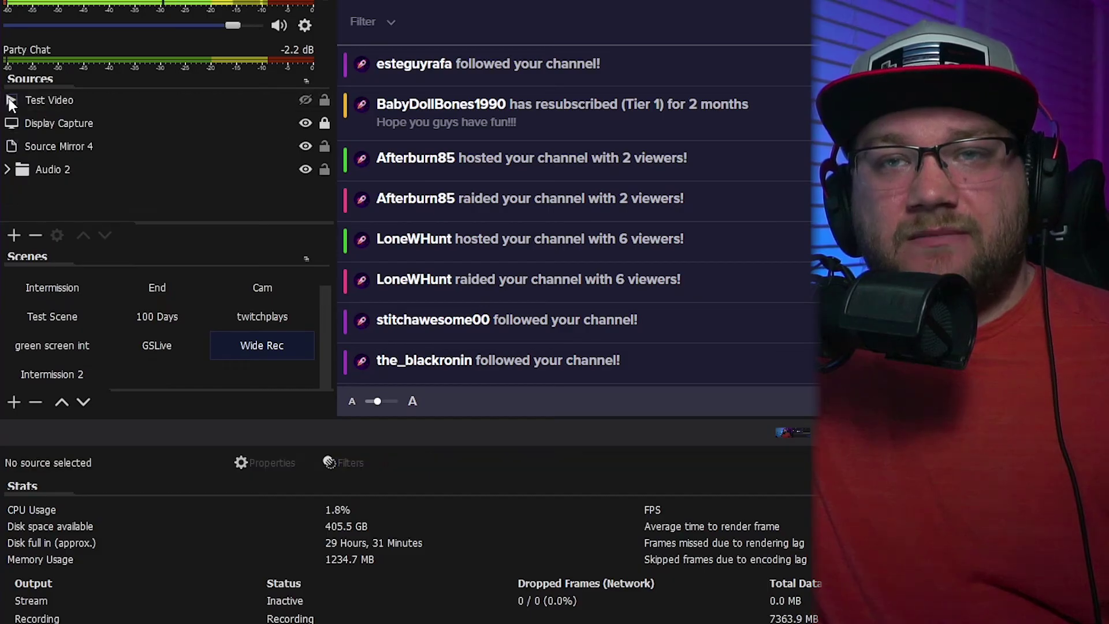
left_click(60, 169)
right_click(44, 170)
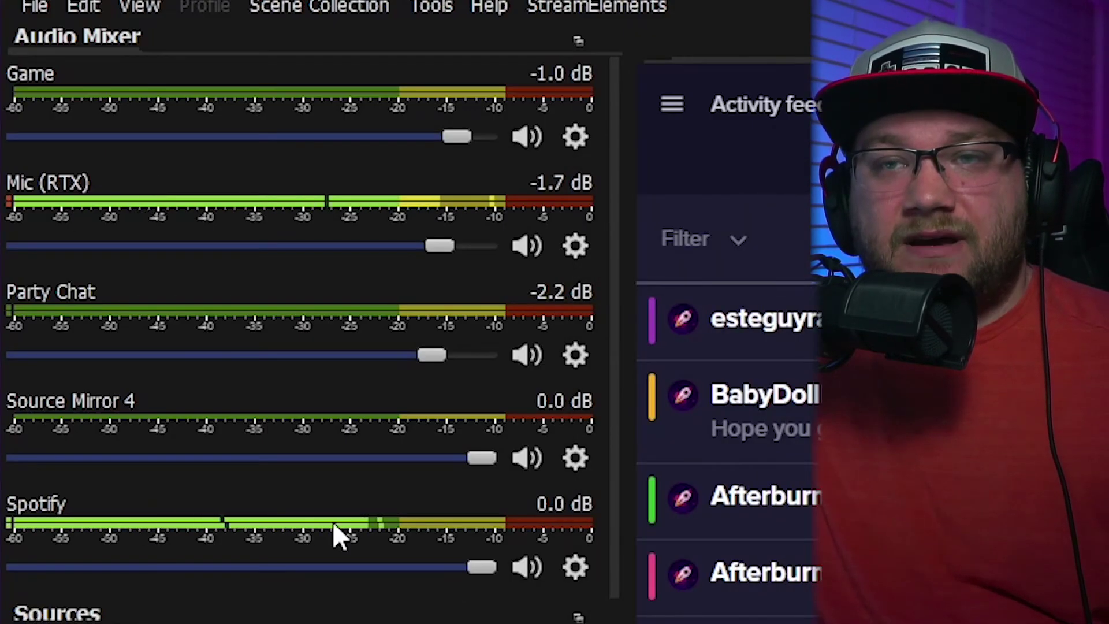
- Test the mixer faders, leaving Game at -2.8 dB, Party Chat -1.6 dB, Spotify 0.0 dB
left_click_drag(467, 575, 273, 575)
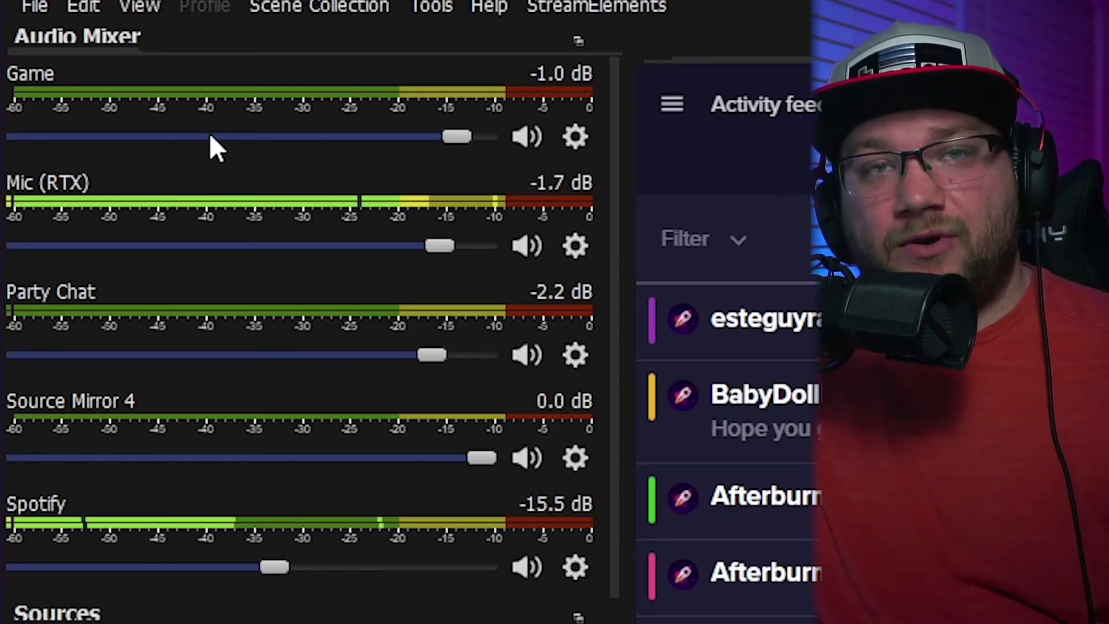
left_click_drag(454, 137, 421, 185)
mouse_move(436, 358)
left_mouse_down()
mouse_move(260, 372)
mouse_move(443, 370)
left_mouse_up()
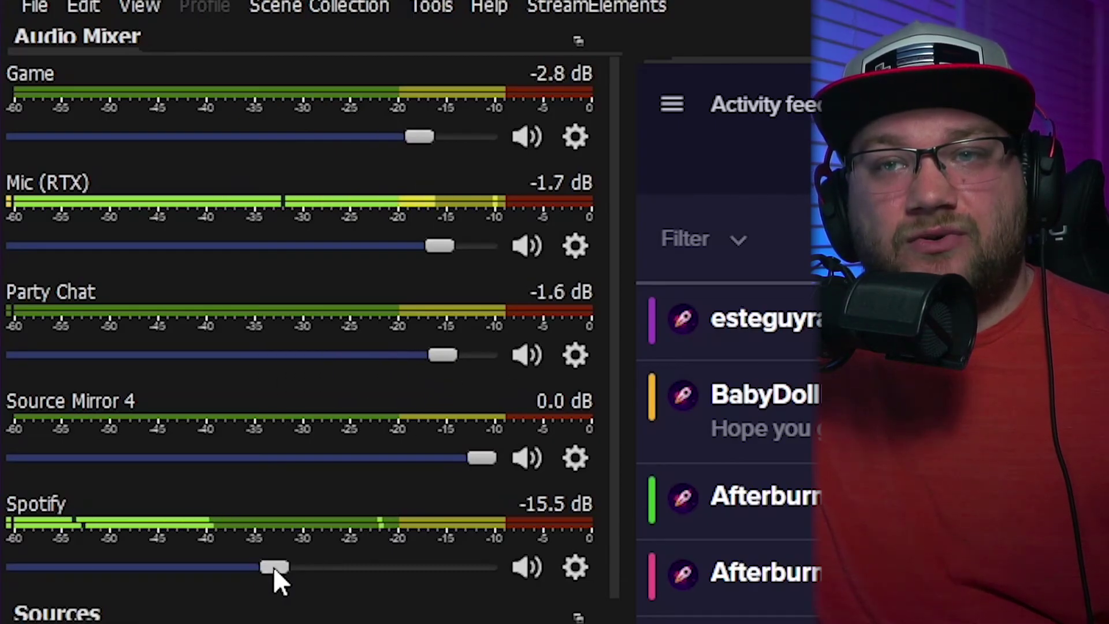
left_click_drag(272, 568, 527, 569)
key("alt+Tab")
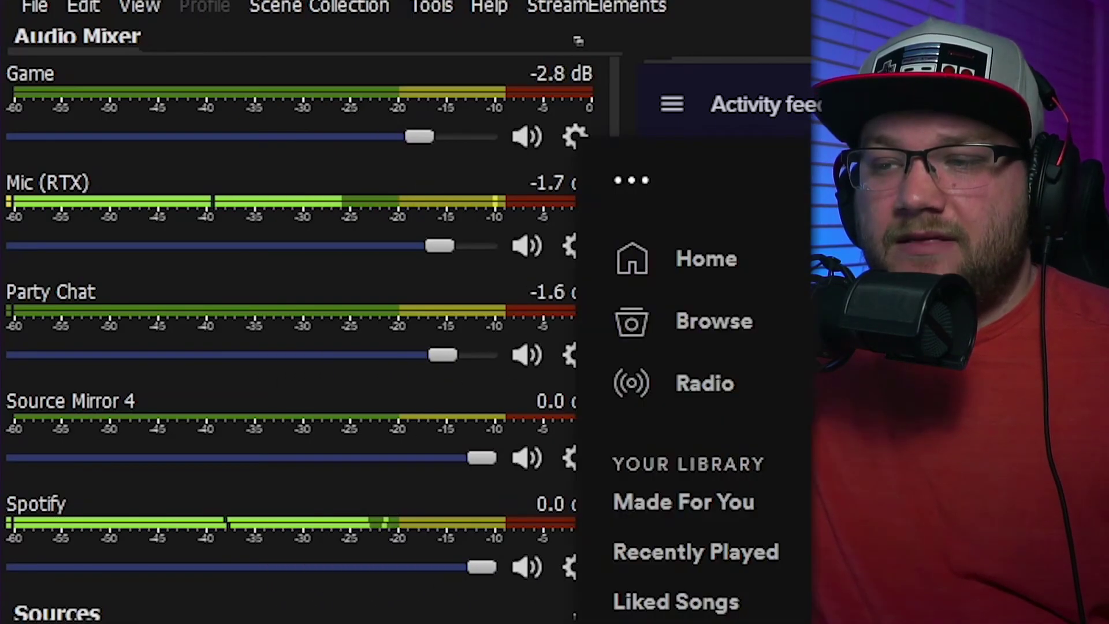
key("alt+Tab")
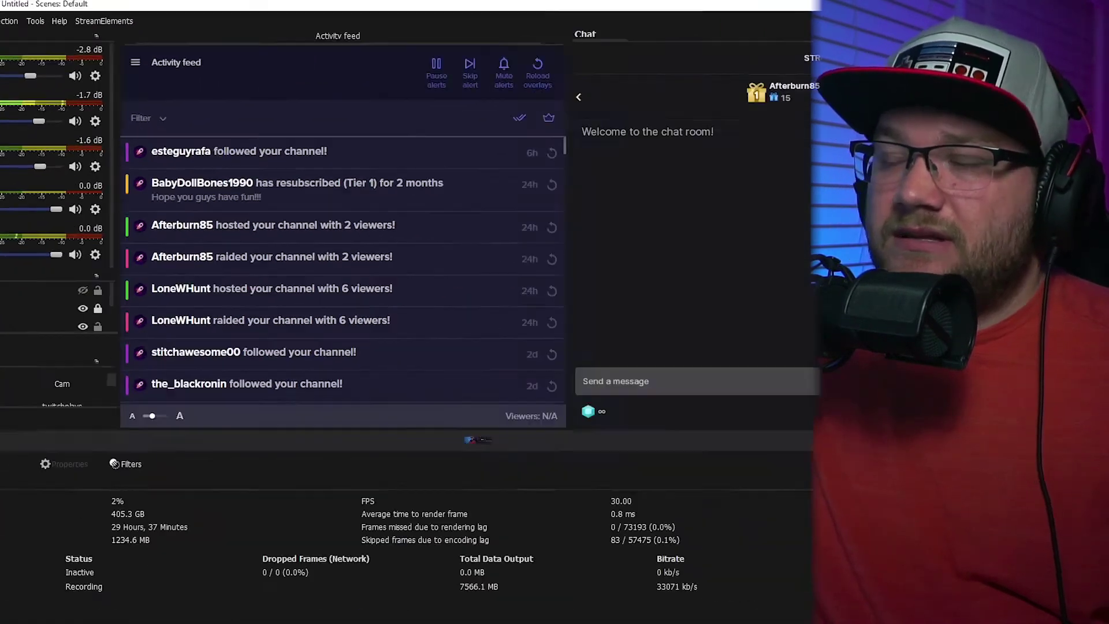
- Bring Voicemeeter Banana forward and view its Menu with Auto Restart, System Tray and Show App On Startup enabled
key("alt+Tab")
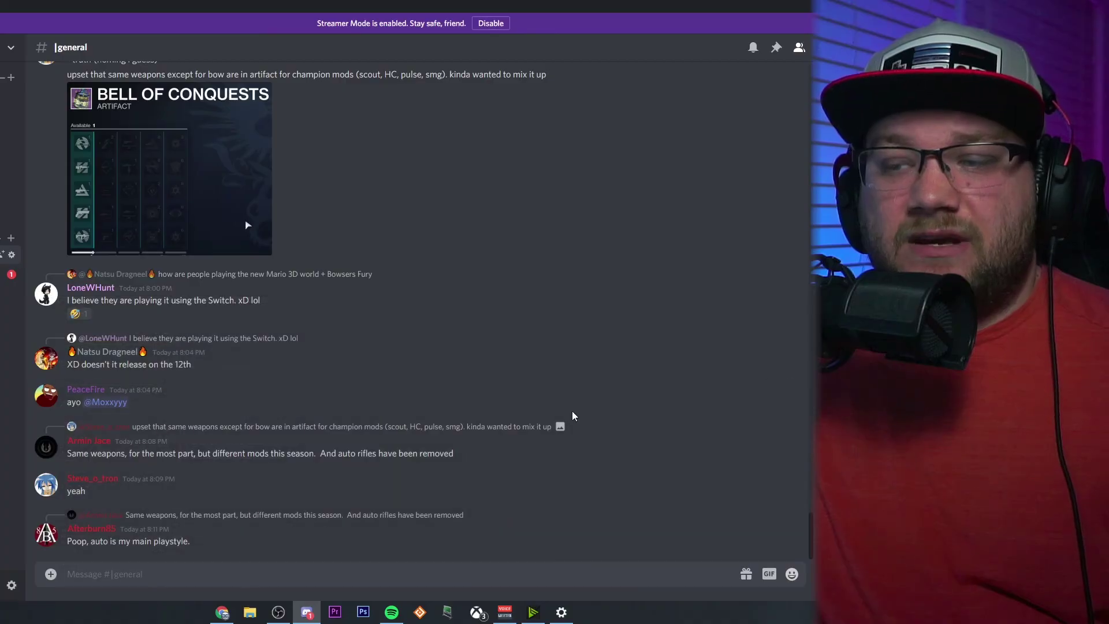
left_click(506, 614)
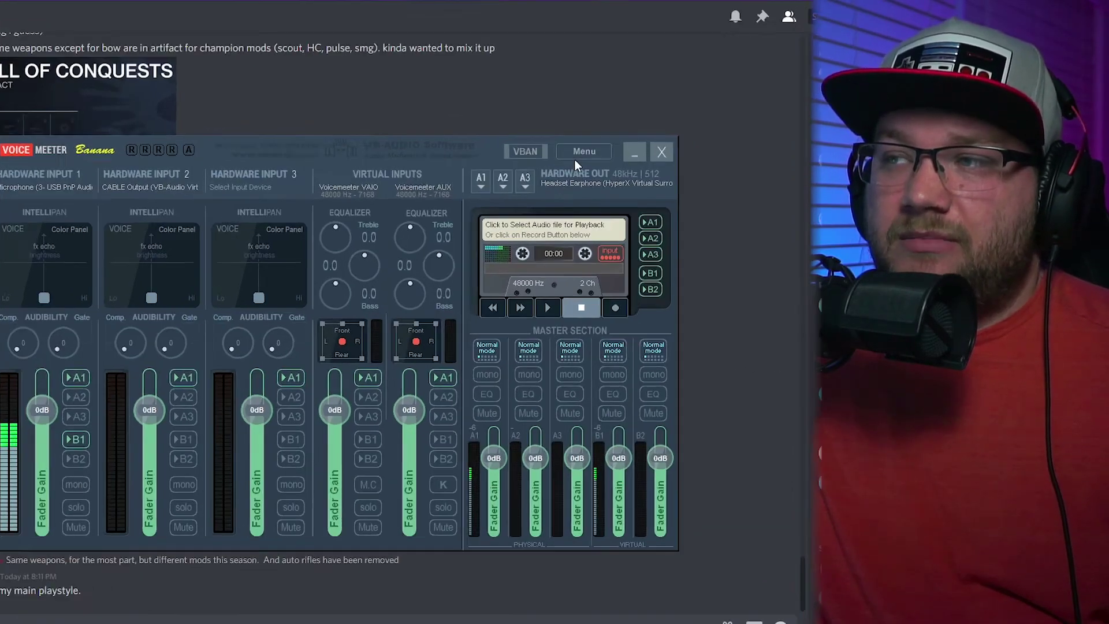
left_click(623, 164)
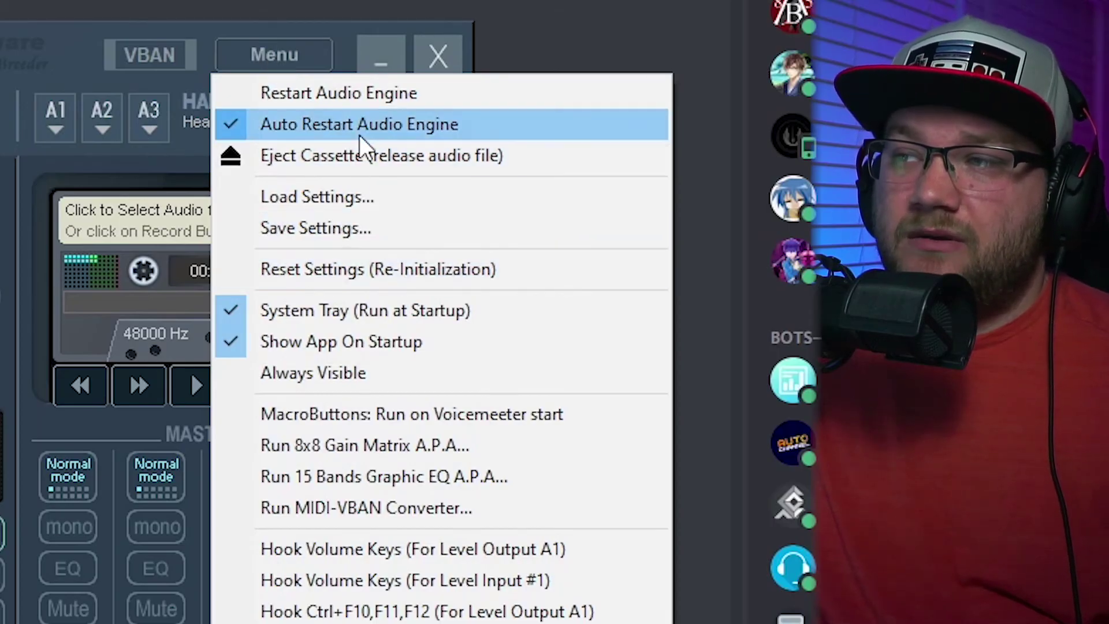